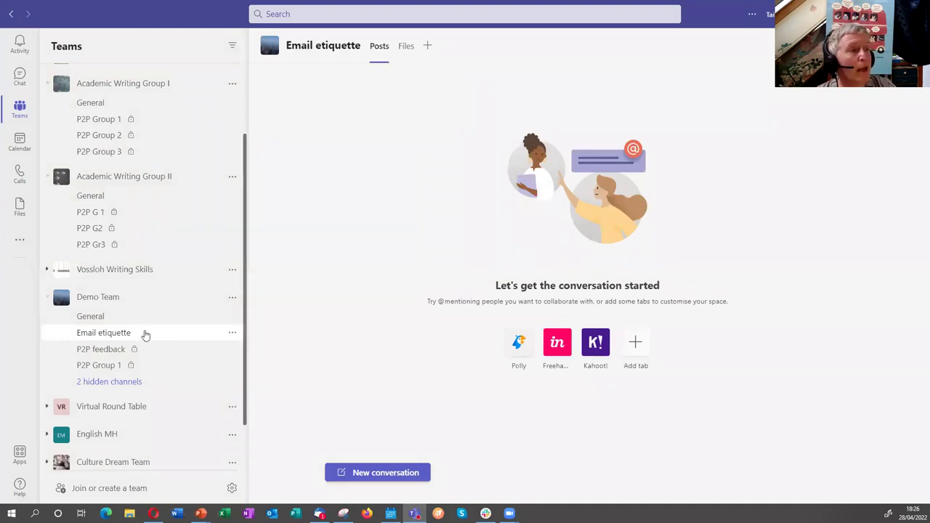
View the Email etiquette channel's files, and add a channel named "Structuring email" with standard privacy to Demo Team.
{"action": "left_click", "coordinate": [407, 51]}
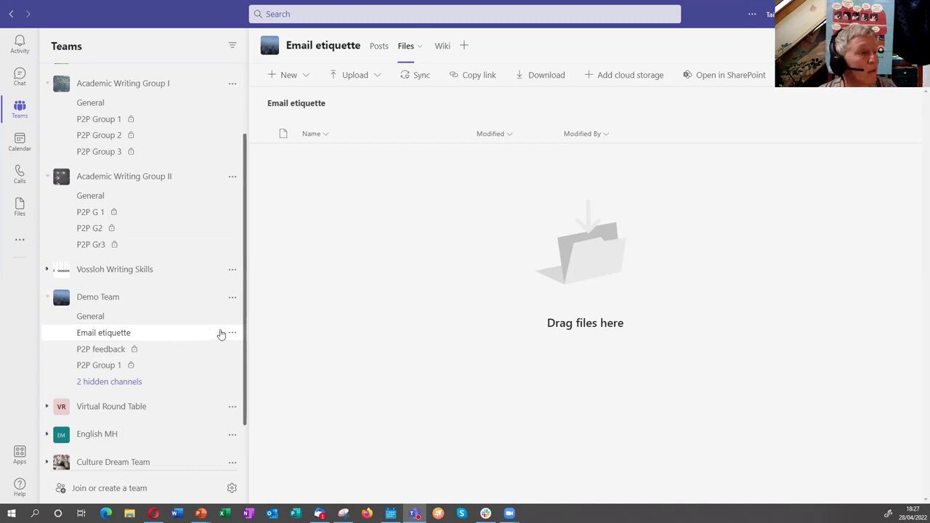
{"action": "left_click", "coordinate": [233, 298]}
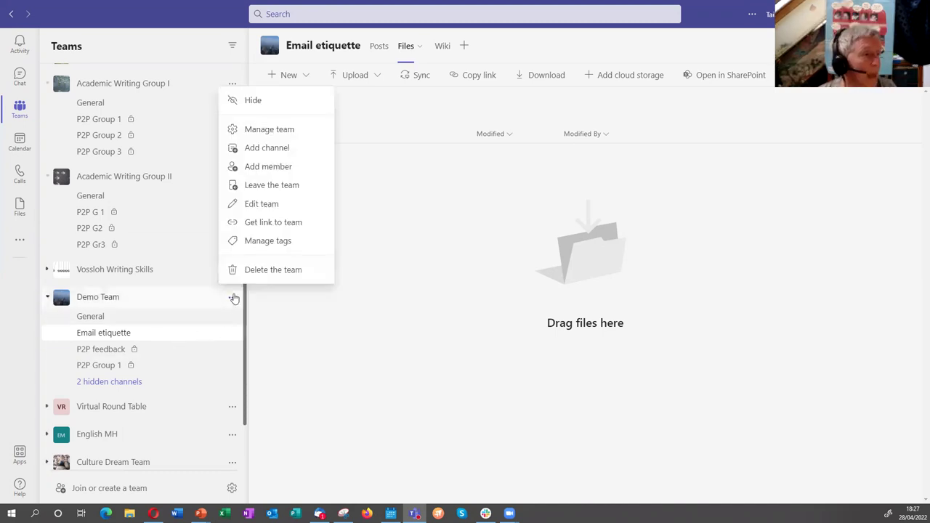
{"action": "left_click", "coordinate": [233, 148]}
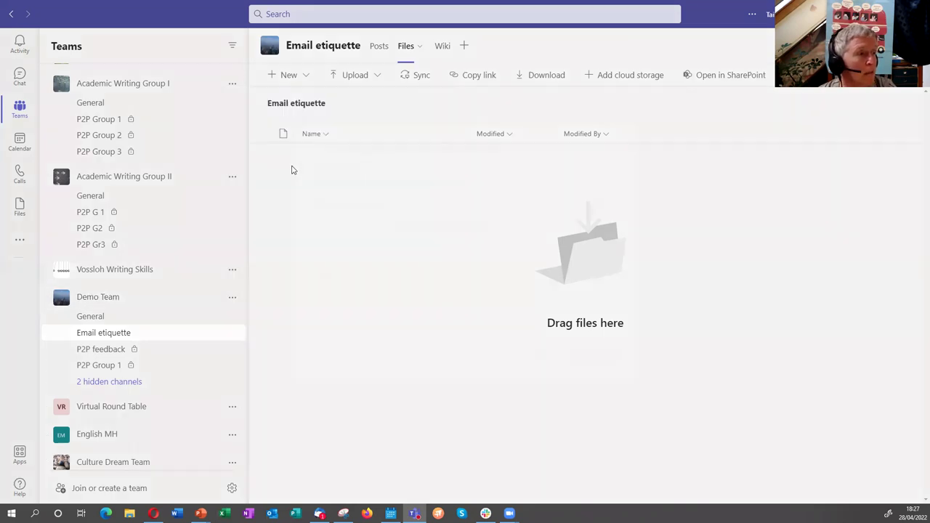
{"action": "type", "text": "Struct"}
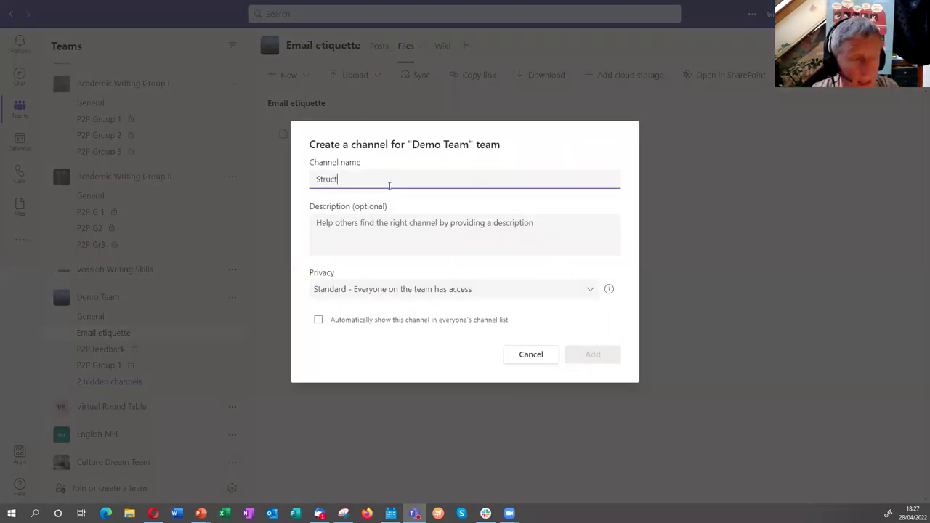
{"action": "type", "text": "uring email"}
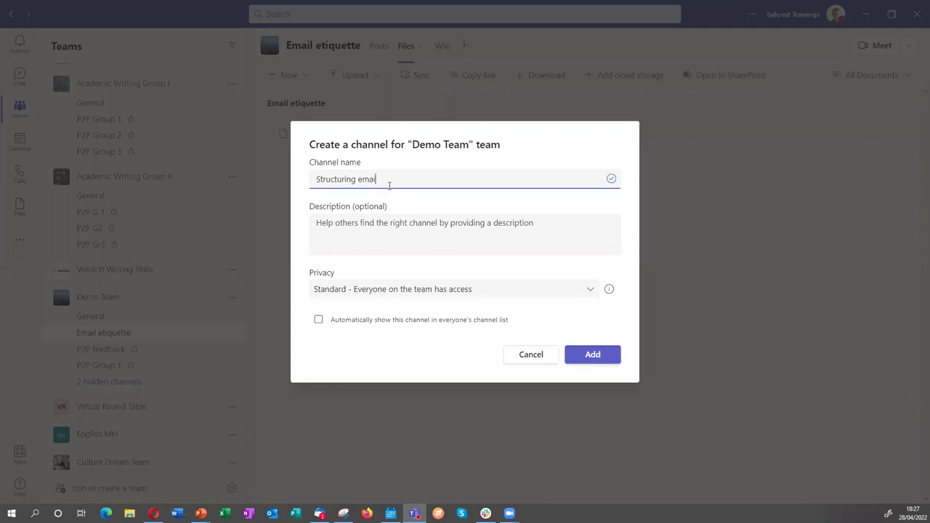
{"action": "left_click", "coordinate": [340, 228]}
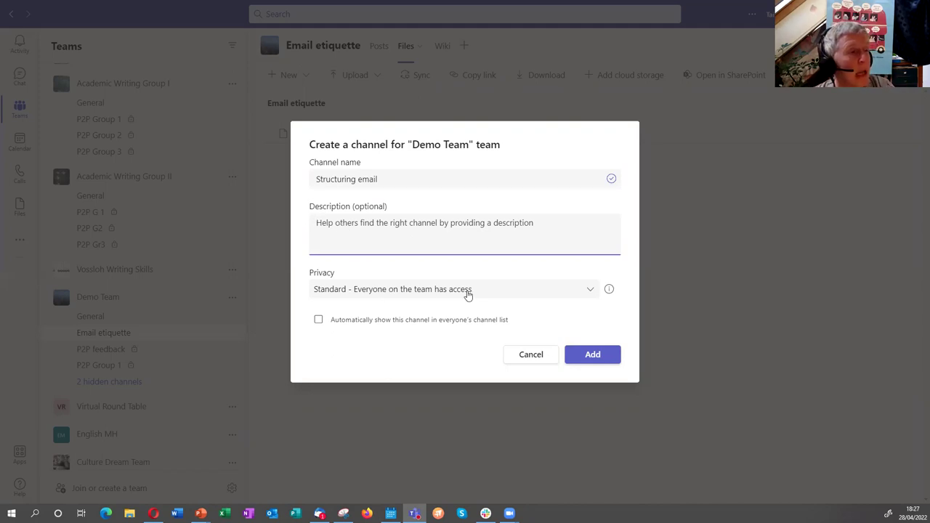
{"action": "left_click", "coordinate": [589, 360]}
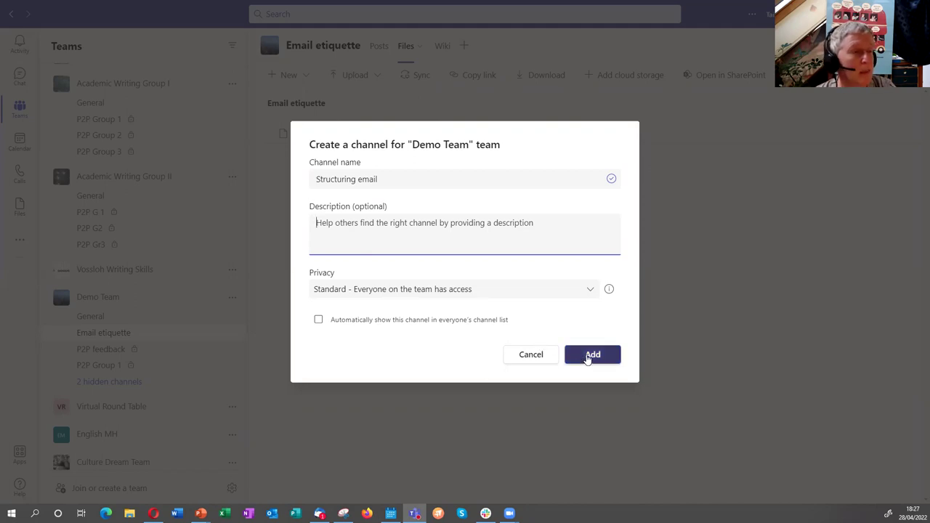
{"action": "left_click", "coordinate": [588, 360]}
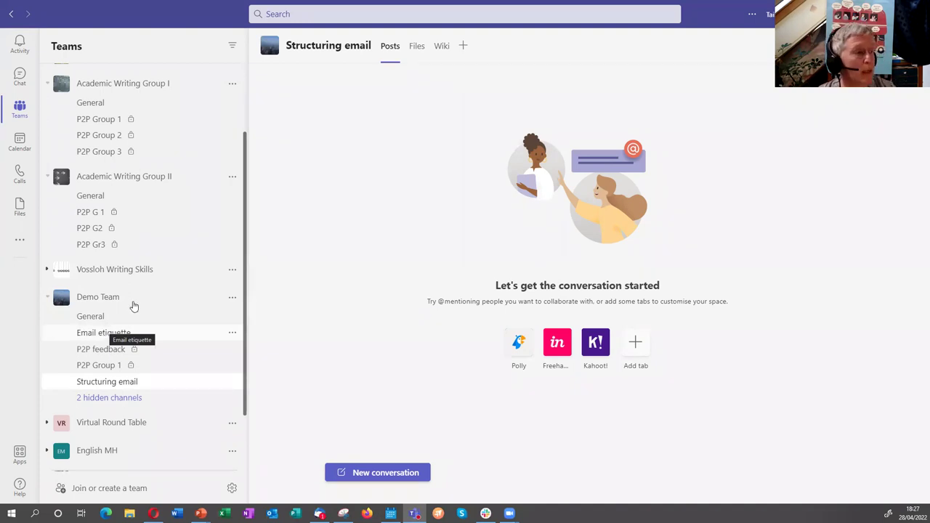
Hide the Structuring email channel and show it again in the channel list.
{"action": "left_click", "coordinate": [230, 384]}
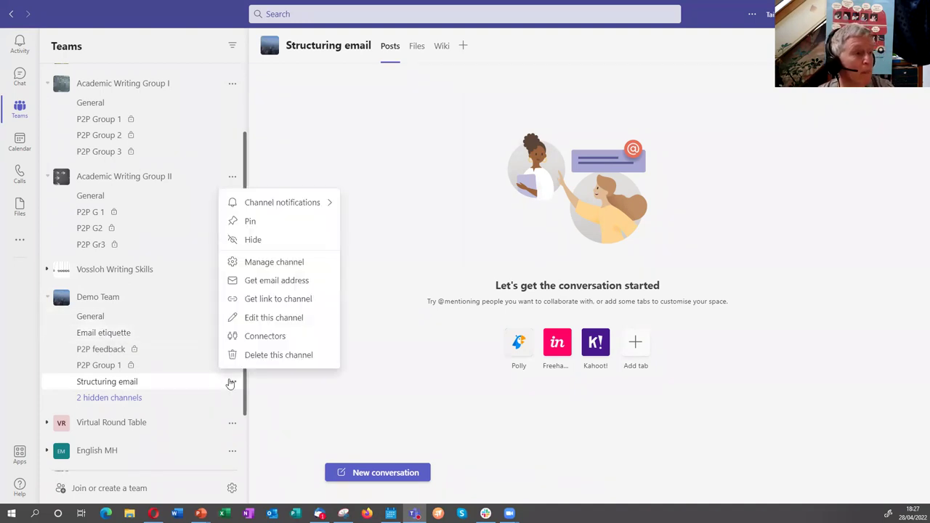
{"action": "left_click", "coordinate": [266, 242]}
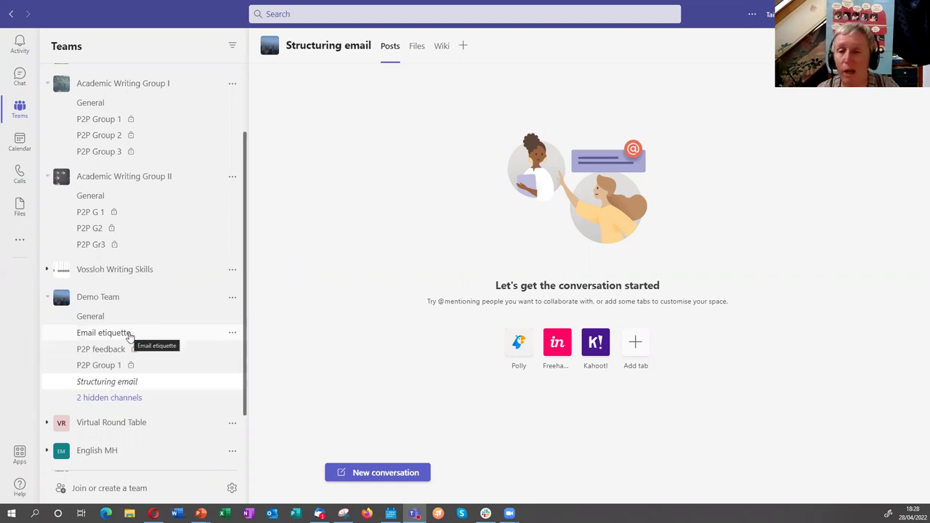
{"action": "left_click", "coordinate": [232, 383]}
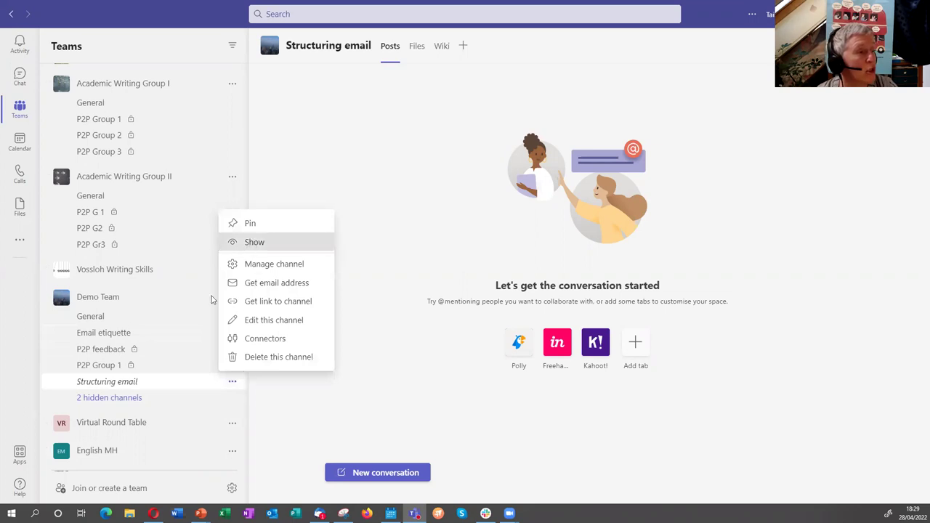
{"action": "key", "text": "Return"}
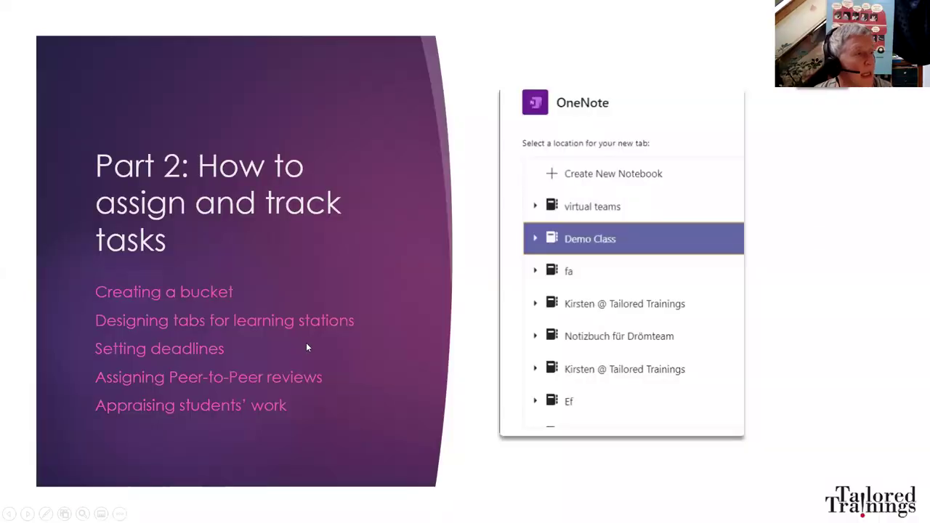
{"action": "left_click", "coordinate": [306, 343]}
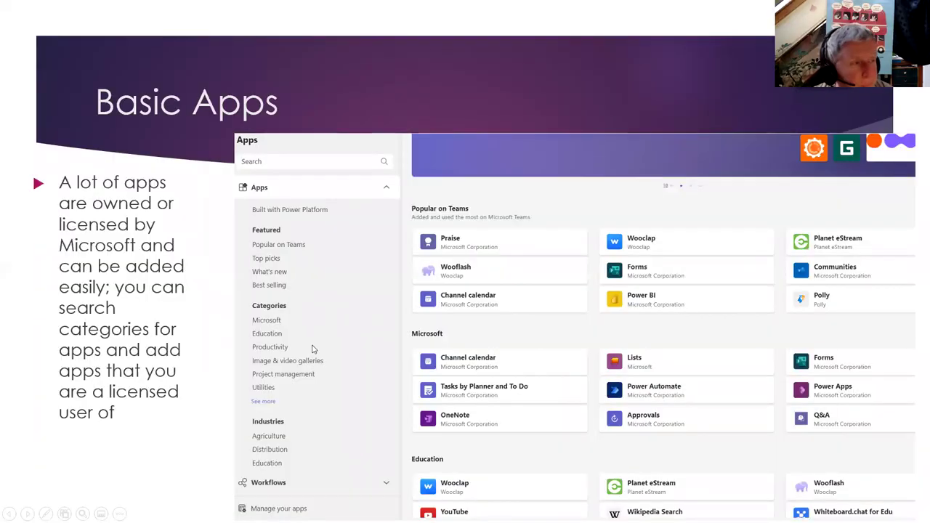
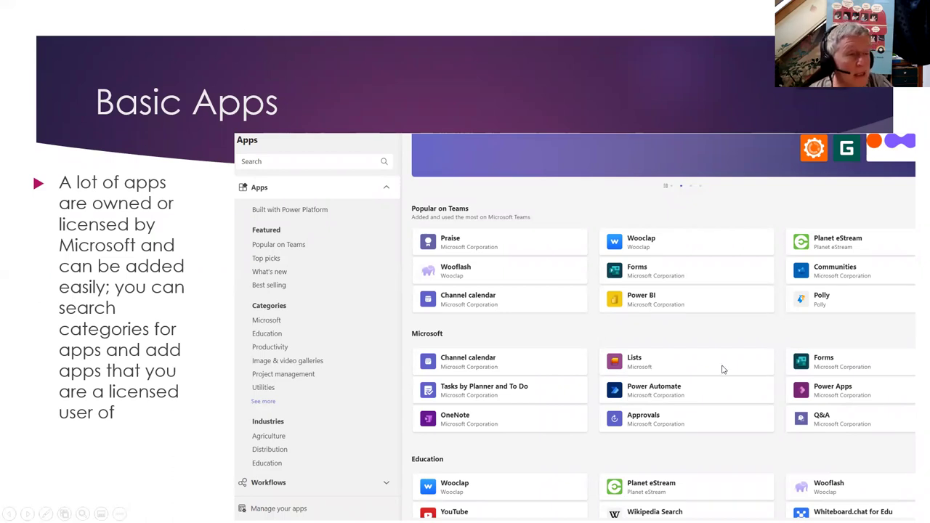
{"action": "key", "text": "Right"}
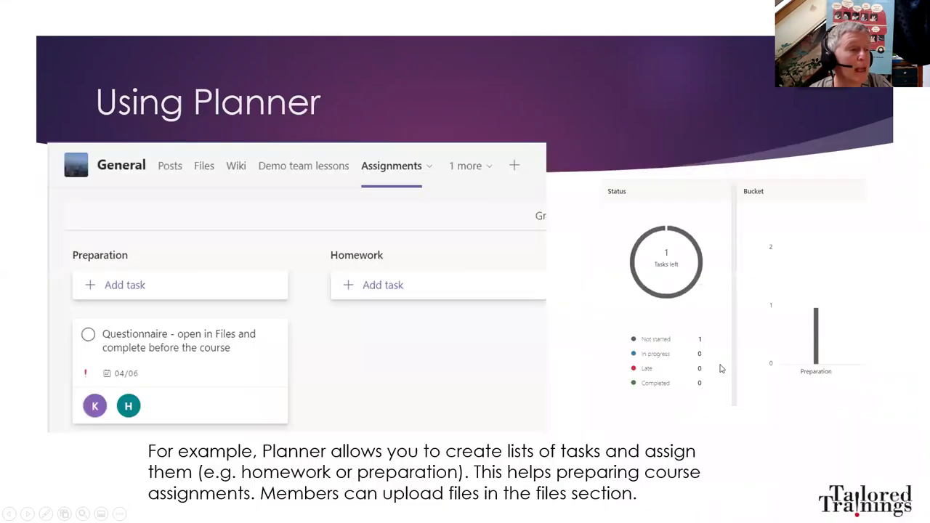
{"action": "key", "text": "Left"}
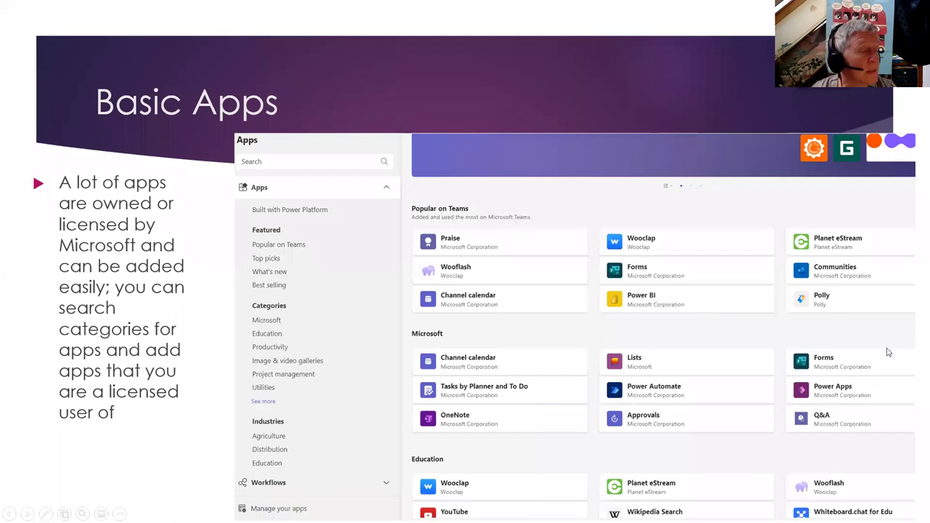
{"action": "left_click", "coordinate": [638, 415]}
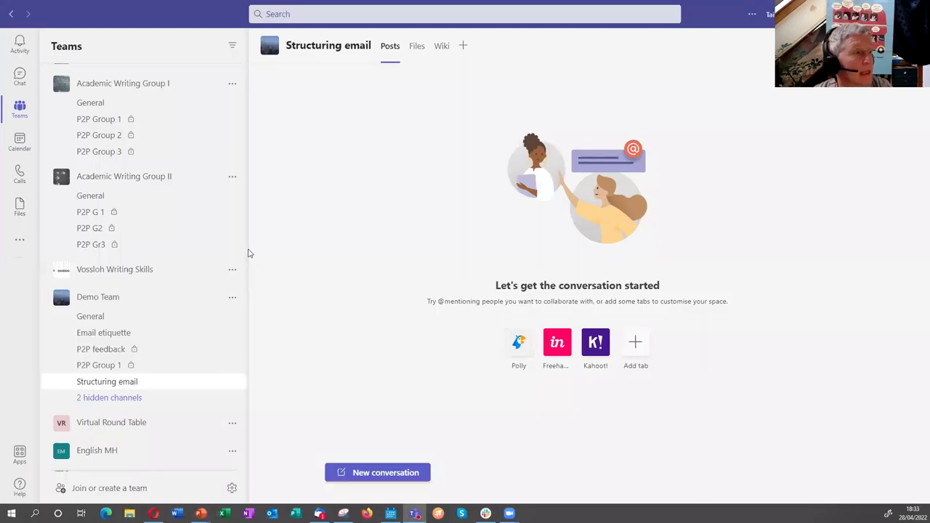
In the Assignments plan of Demo Team's General channel, start a Preparation task named "Etiquette" with the due date 6 May 2022.
{"action": "left_click", "coordinate": [118, 316]}
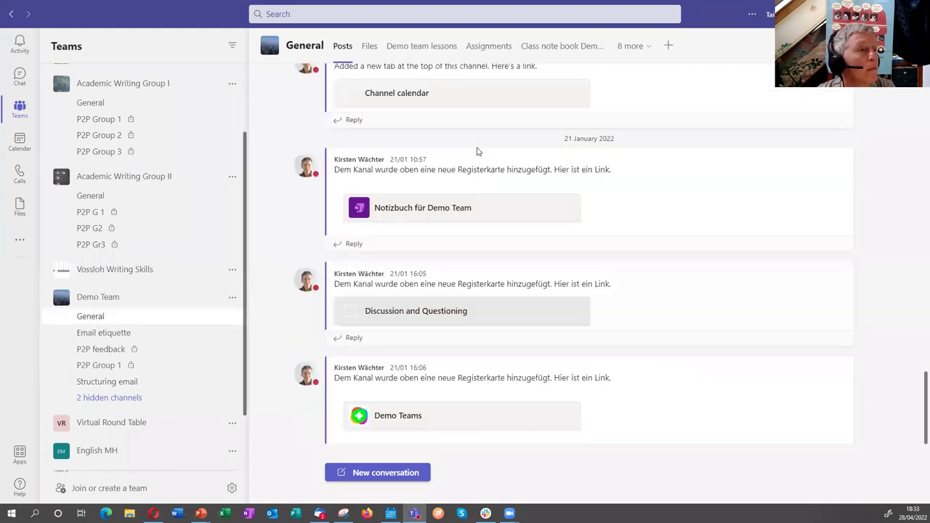
{"action": "left_click", "coordinate": [489, 48]}
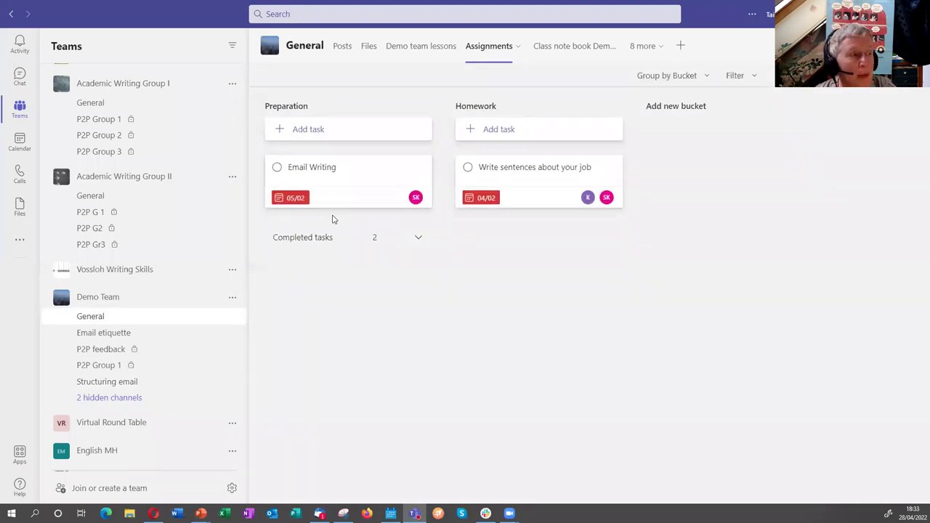
{"action": "left_click", "coordinate": [318, 131]}
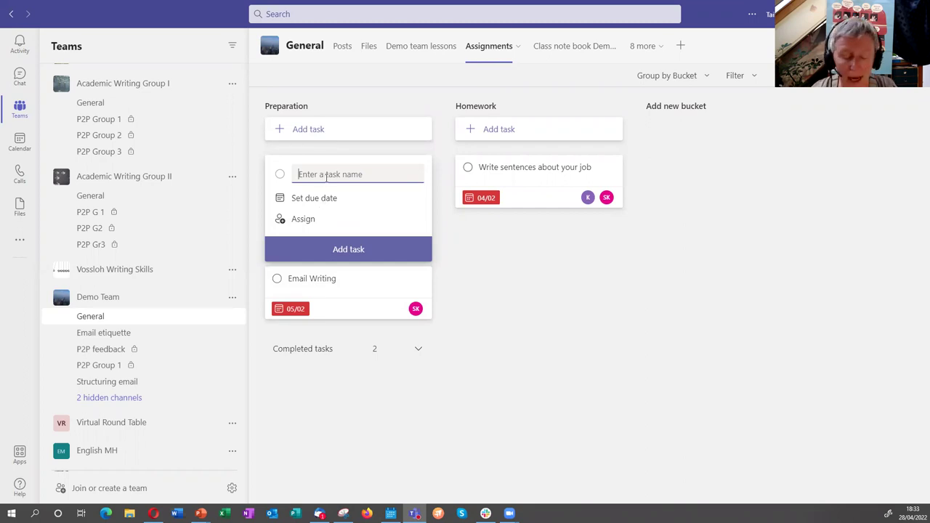
{"action": "type", "text": "Etiquette"}
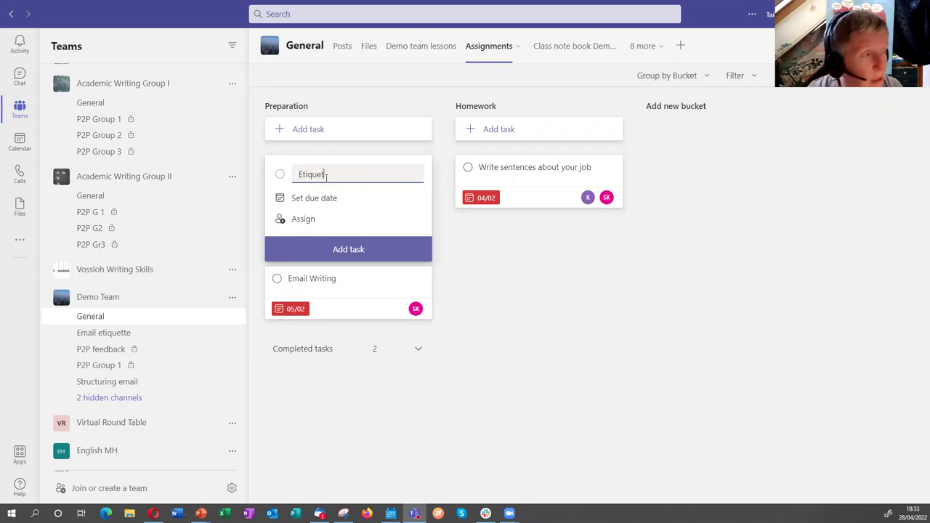
{"action": "left_click", "coordinate": [316, 201]}
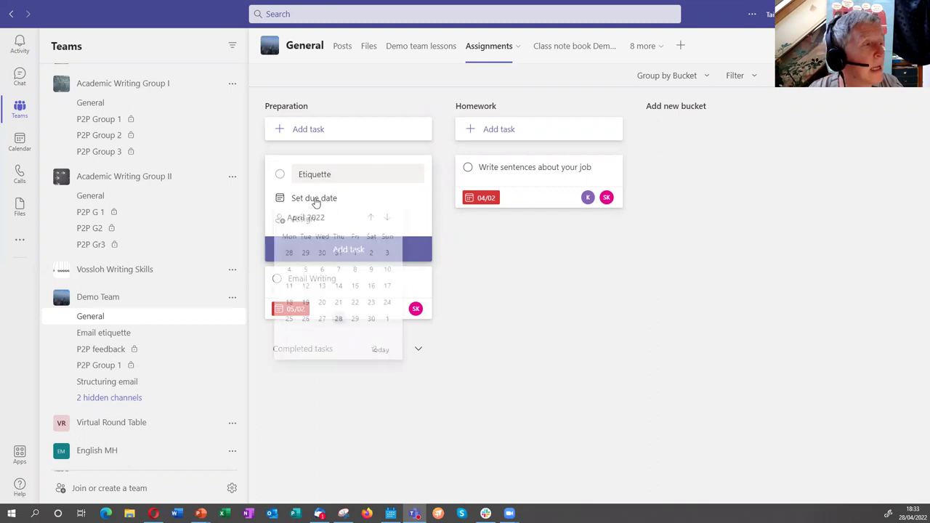
{"action": "left_click", "coordinate": [387, 221]}
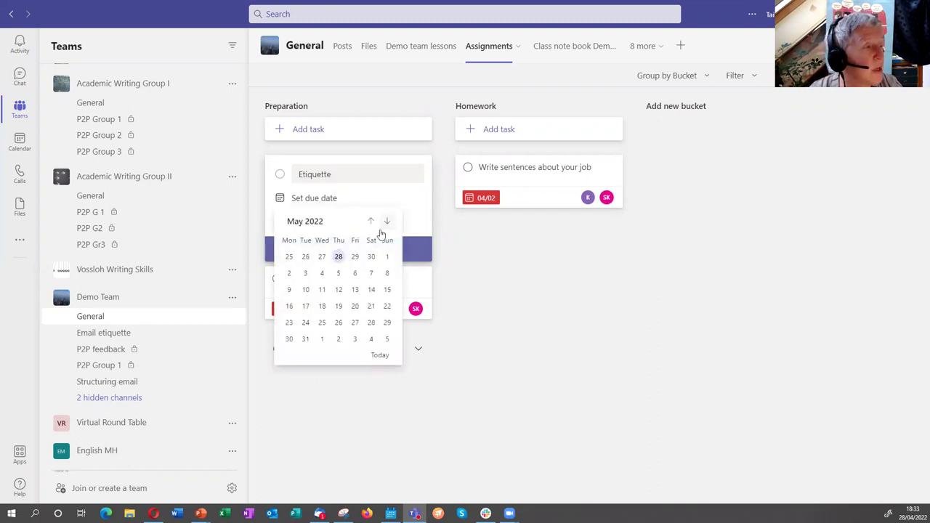
{"action": "left_click", "coordinate": [355, 273]}
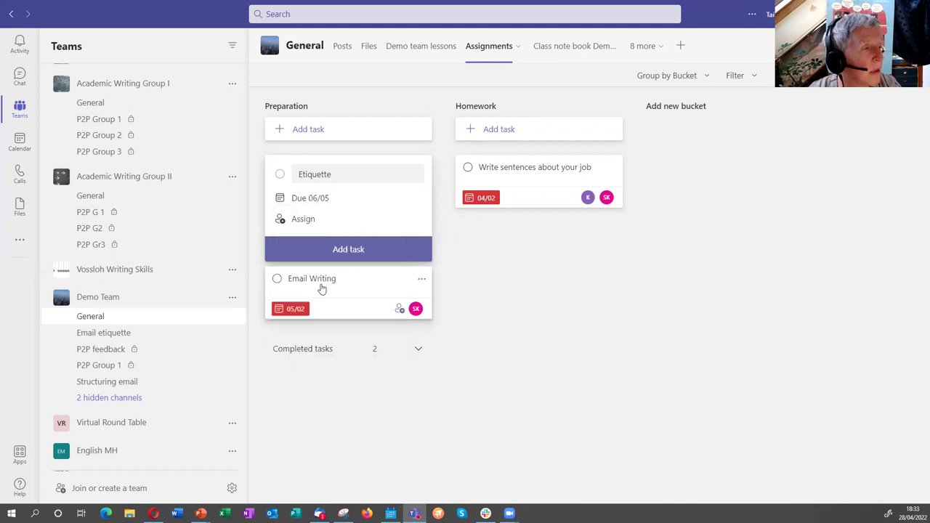
Assign the Etiquette task to a guest member and add it to the Preparation bucket.
{"action": "left_click", "coordinate": [305, 220]}
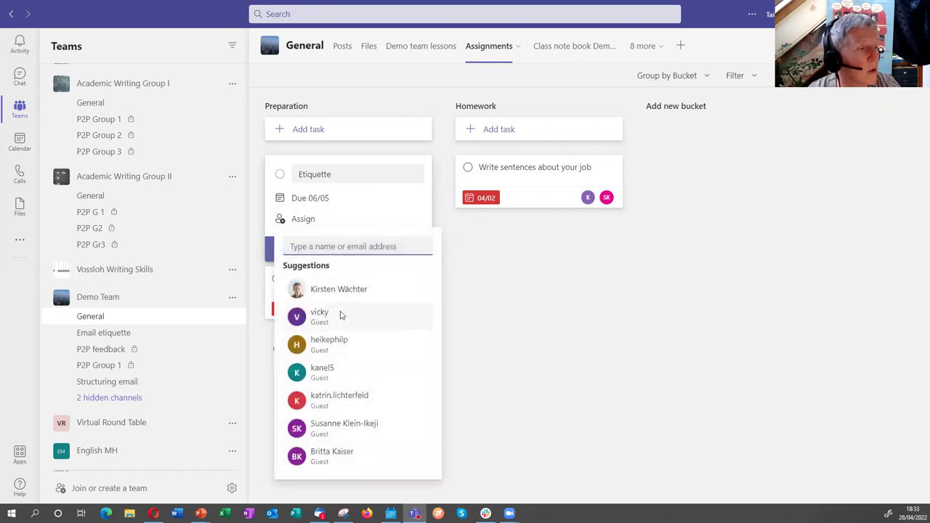
{"action": "left_click", "coordinate": [339, 345]}
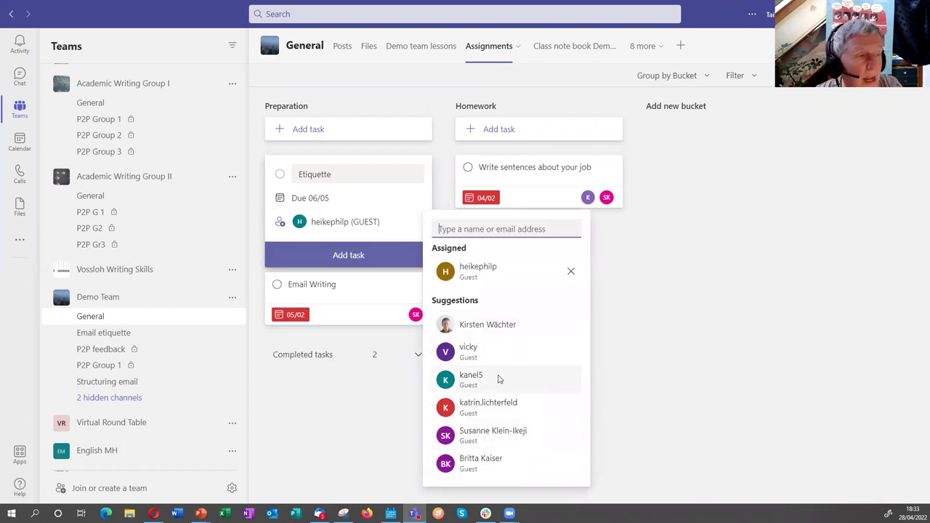
{"action": "left_click", "coordinate": [343, 255]}
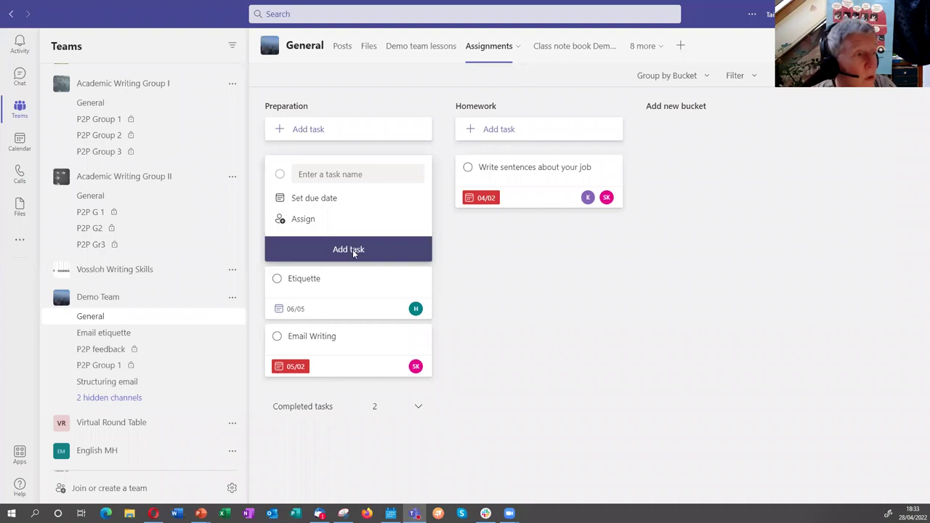
{"action": "key", "text": "Escape"}
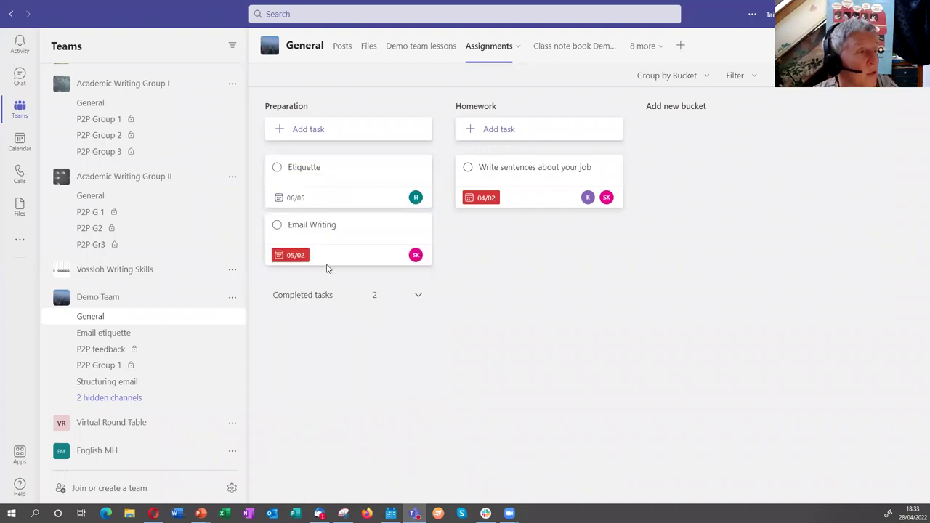
Review the Etiquette task's details, including its notes, checklist, attachments and comments fields, and close them.
{"action": "left_click", "coordinate": [319, 170]}
{"action": "left_click", "coordinate": [459, 366]}
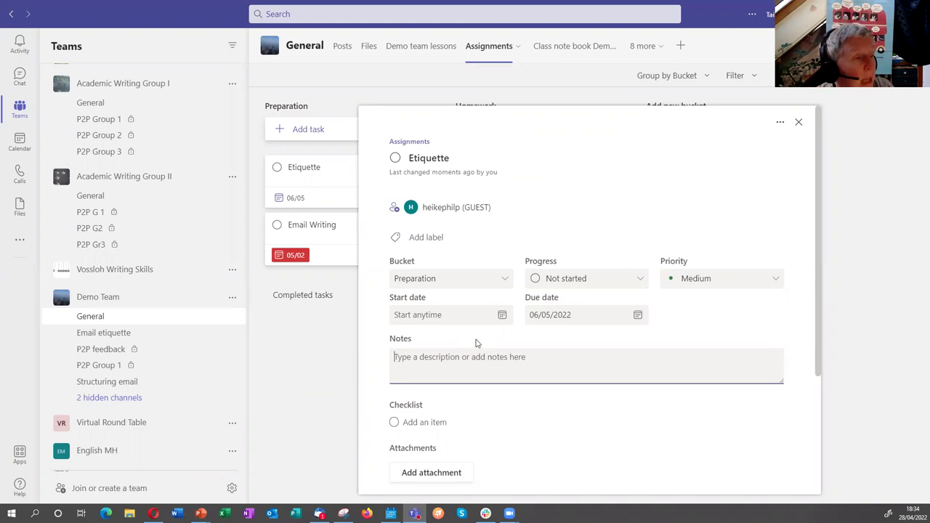
{"action": "scroll", "coordinate": [465, 352], "scroll_direction": "down", "scroll_amount": 3}
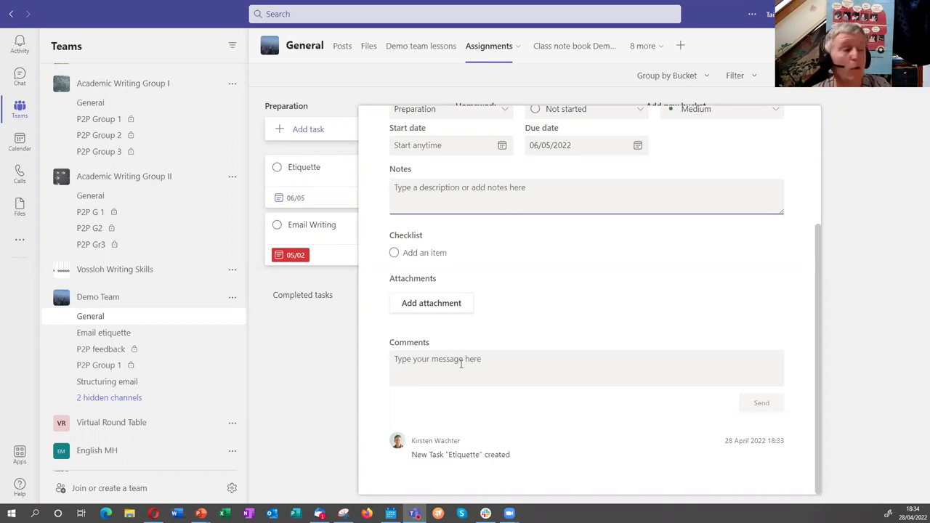
{"action": "left_click", "coordinate": [283, 383]}
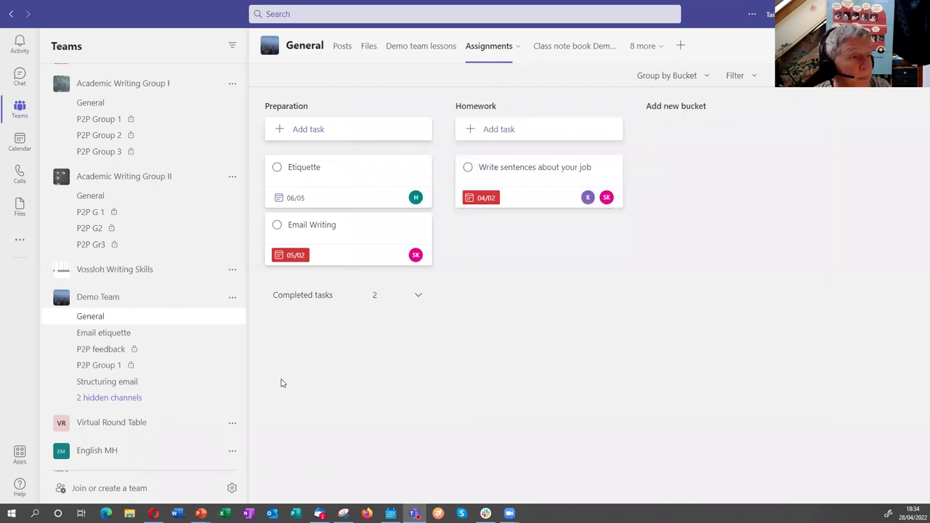
Expand the completed tasks in the Preparation bucket and review the details of the "Questionnaire - complete questionnaire" task.
{"action": "left_click", "coordinate": [325, 302]}
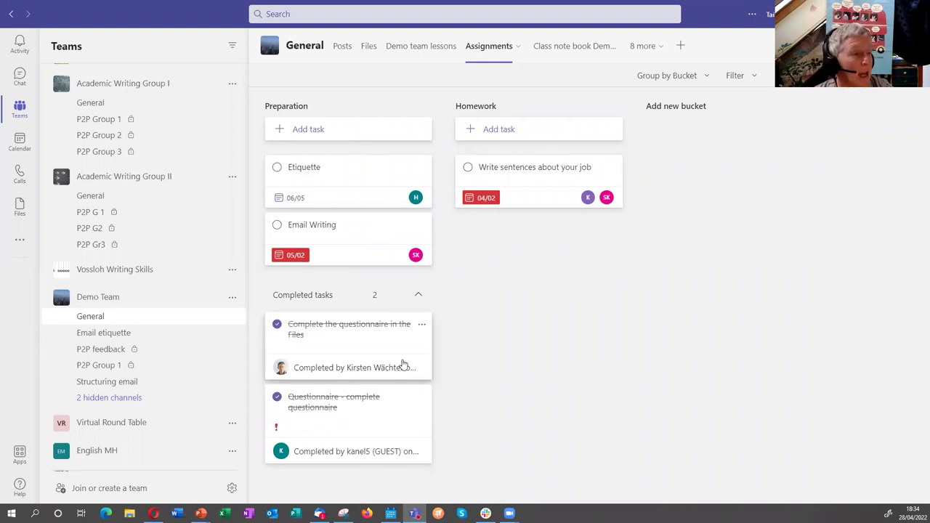
{"action": "left_click", "coordinate": [354, 452]}
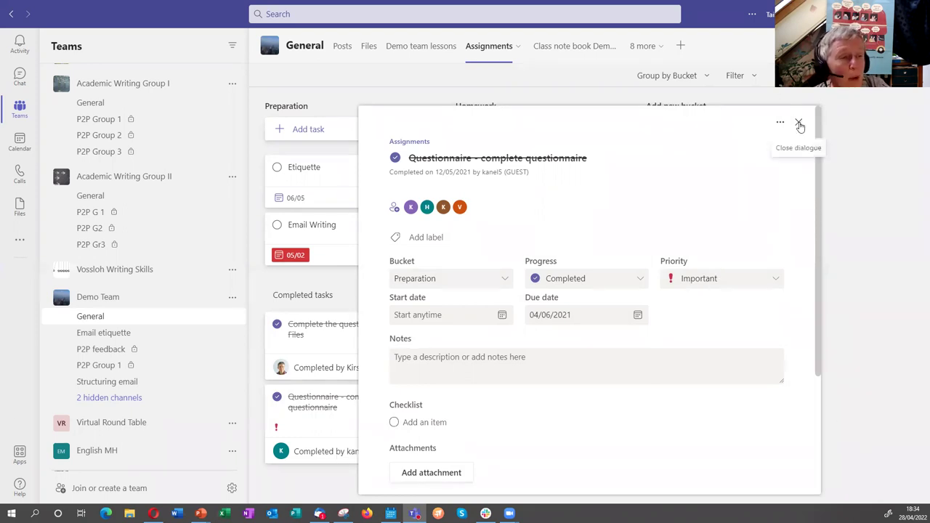
{"action": "scroll", "coordinate": [765, 180], "scroll_direction": "down", "scroll_amount": 2}
{"action": "scroll", "coordinate": [765, 180], "scroll_direction": "down", "scroll_amount": 1}
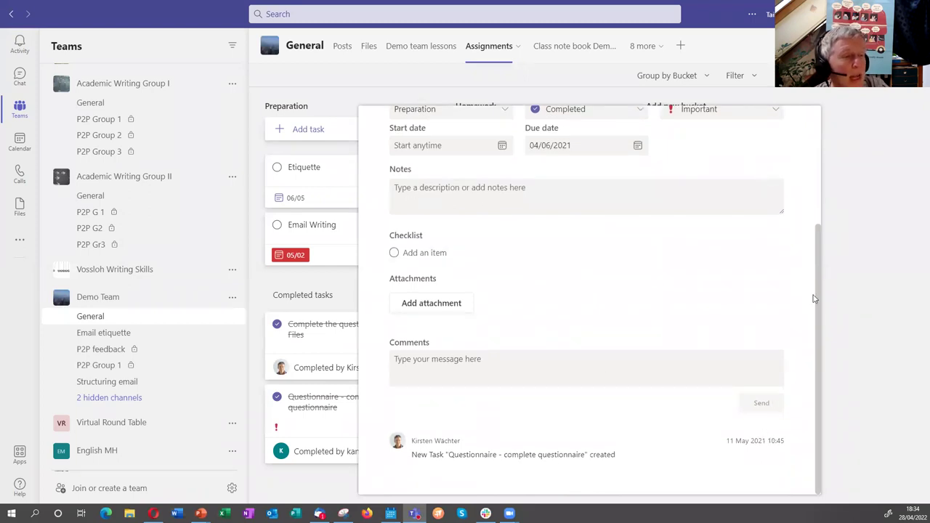
{"action": "scroll", "coordinate": [769, 187], "scroll_direction": "up", "scroll_amount": 1}
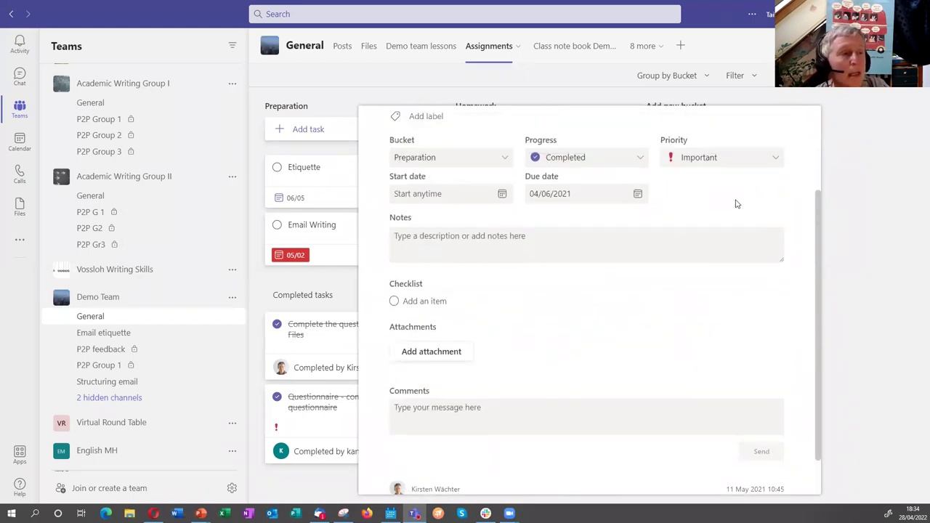
{"action": "left_click", "coordinate": [851, 201]}
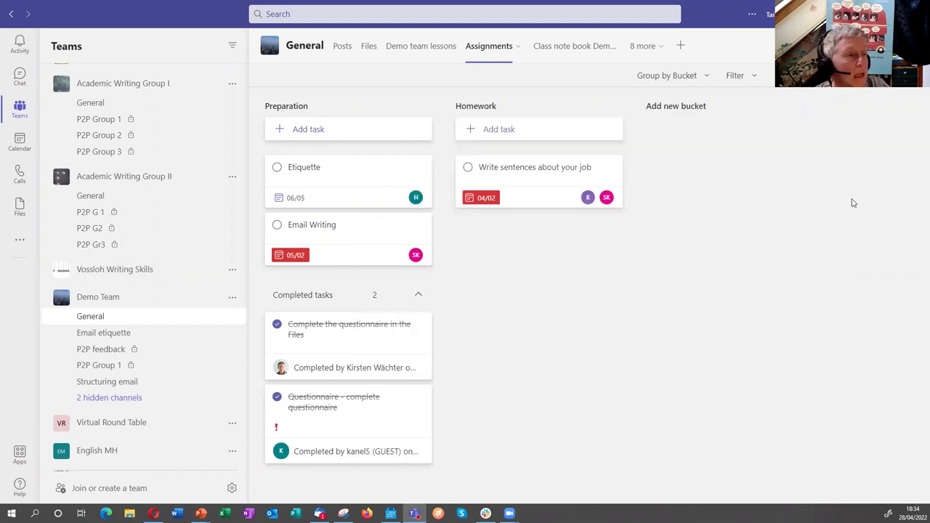
Review the details of the Homework task "Write sentences about your job", close them and open the name field for a new bucket.
{"action": "left_click", "coordinate": [530, 168]}
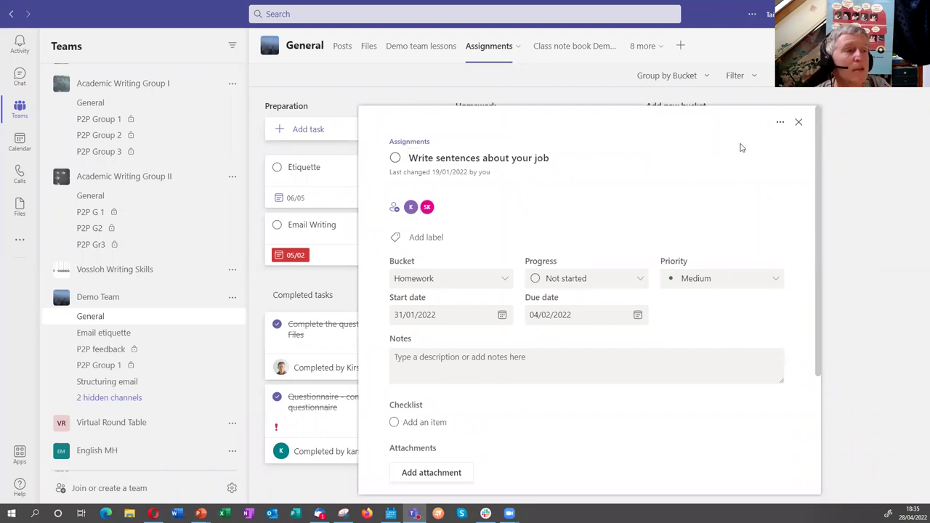
{"action": "scroll", "coordinate": [501, 183], "scroll_direction": "down", "scroll_amount": 2}
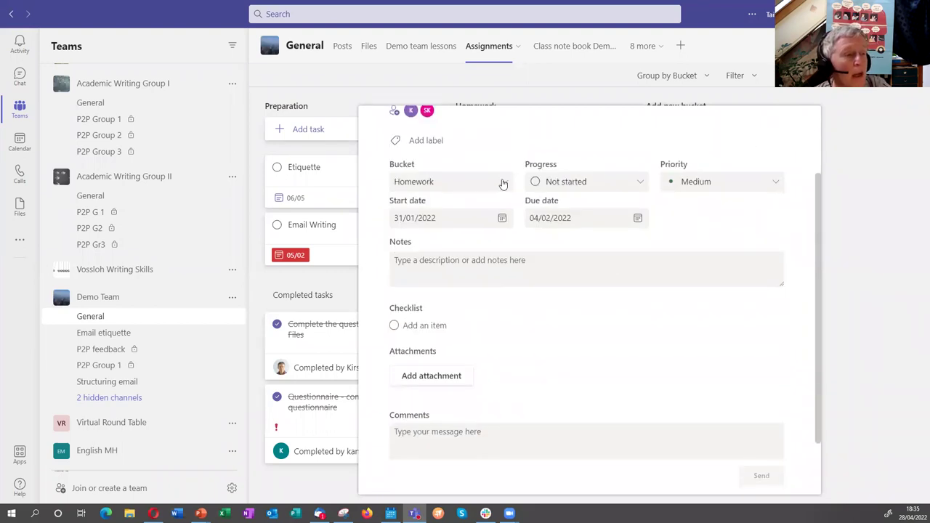
{"action": "scroll", "coordinate": [502, 183], "scroll_direction": "down", "scroll_amount": 1}
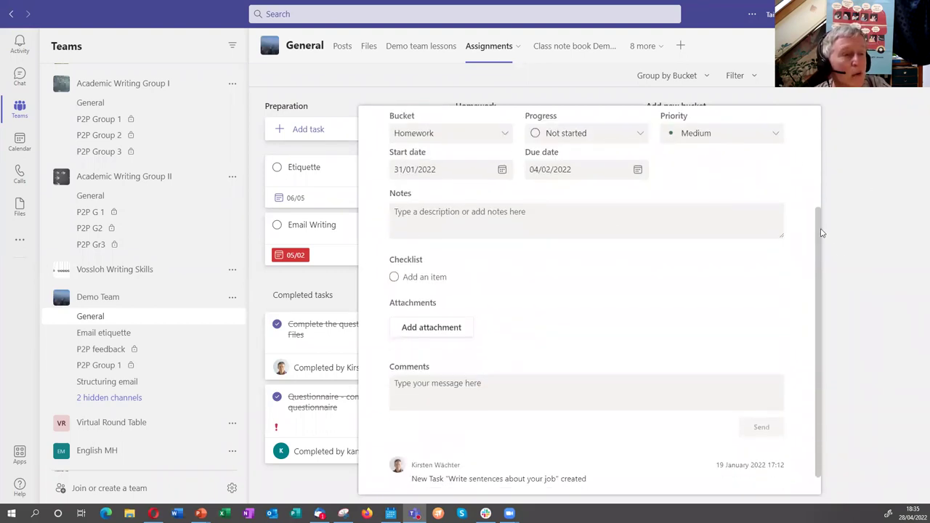
{"action": "scroll", "coordinate": [823, 233], "scroll_direction": "up", "scroll_amount": 1}
{"action": "scroll", "coordinate": [823, 233], "scroll_direction": "up", "scroll_amount": 3}
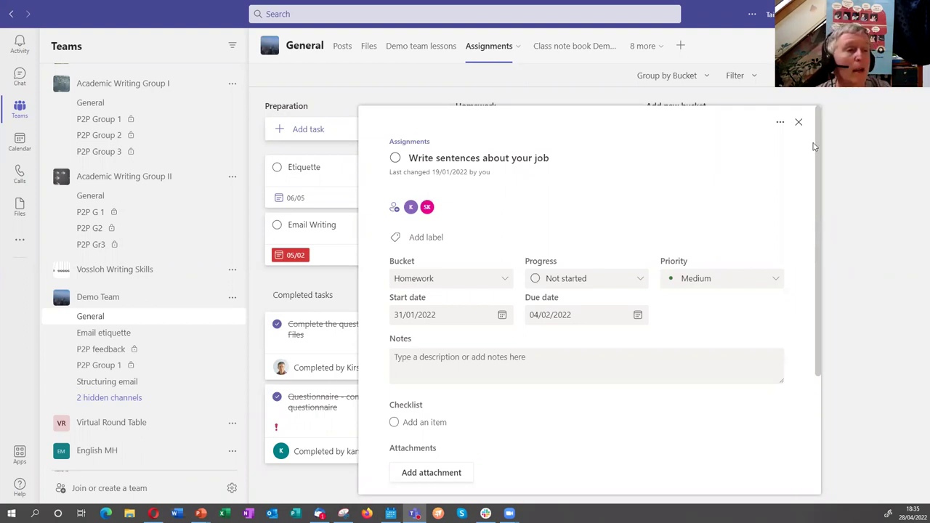
{"action": "left_click", "coordinate": [800, 123]}
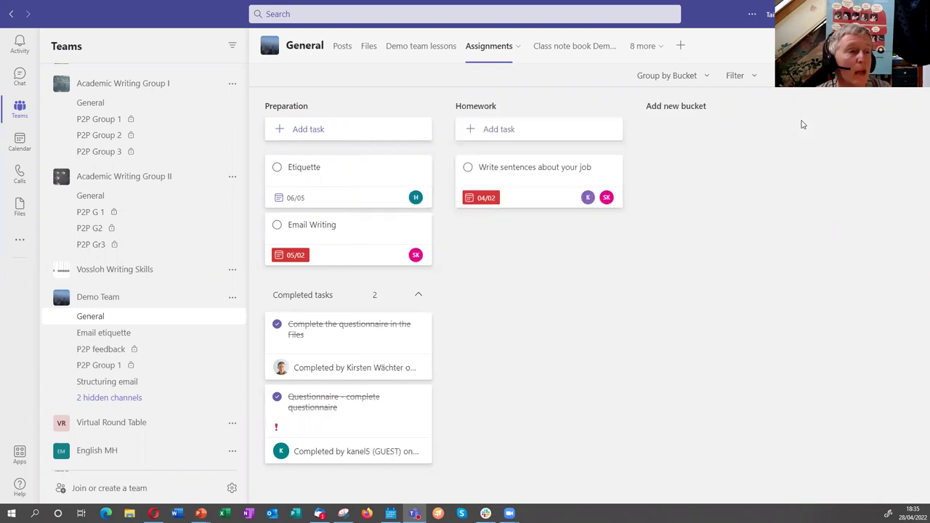
{"action": "left_click", "coordinate": [669, 110]}
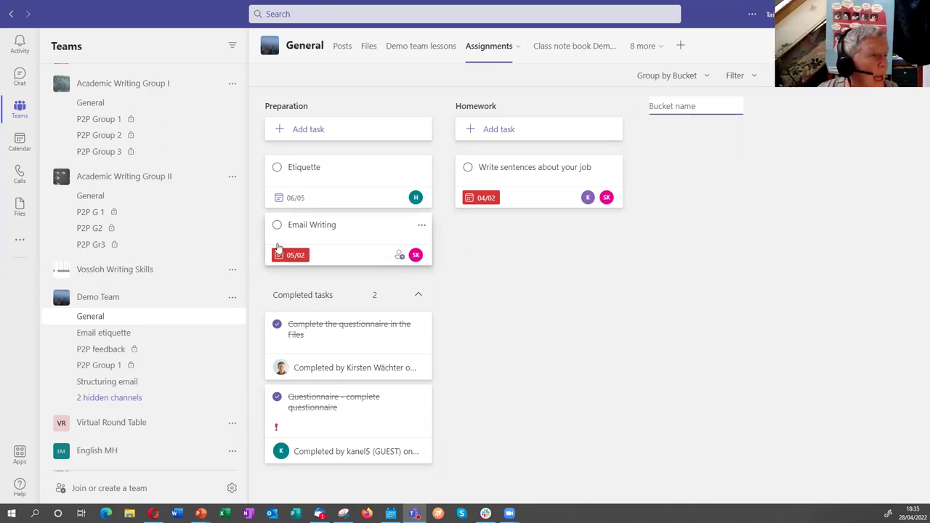
Open the Etiquette task and start adding an attachment from the computer.
{"action": "left_click", "coordinate": [300, 173]}
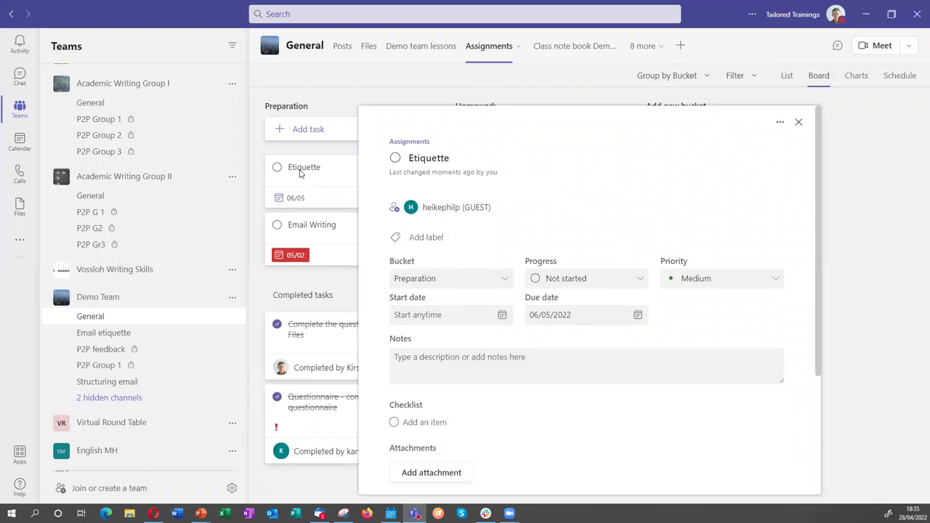
{"action": "scroll", "coordinate": [528, 374], "scroll_direction": "down", "scroll_amount": 3}
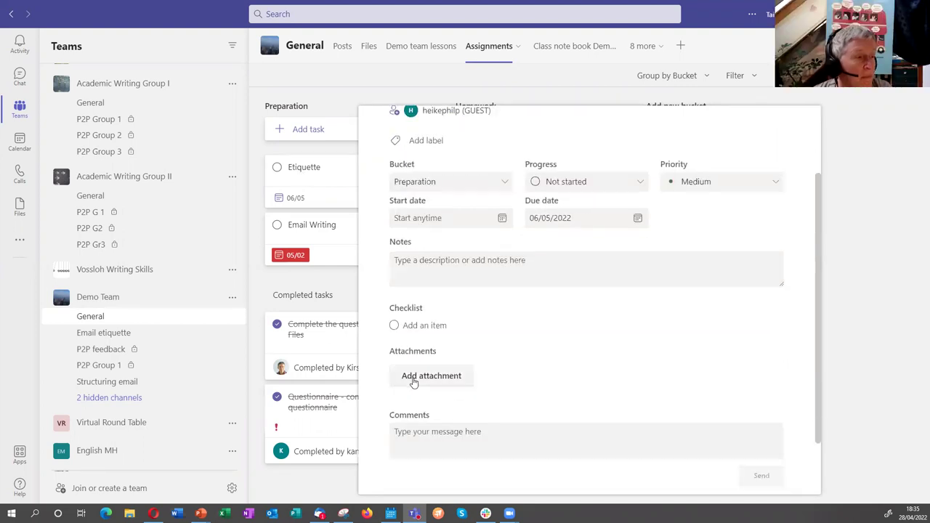
{"action": "left_click", "coordinate": [431, 375]}
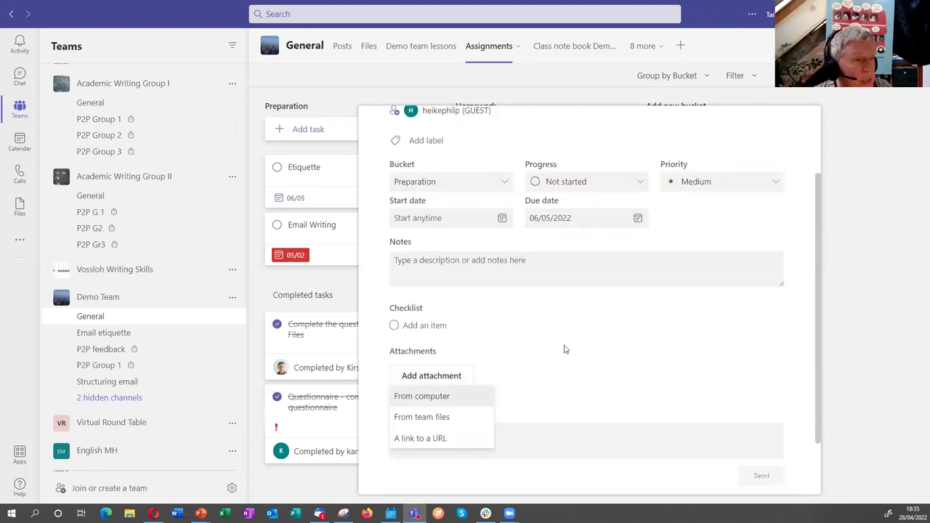
{"action": "scroll", "coordinate": [565, 350], "scroll_direction": "down", "scroll_amount": 1}
{"action": "left_click", "coordinate": [448, 334]}
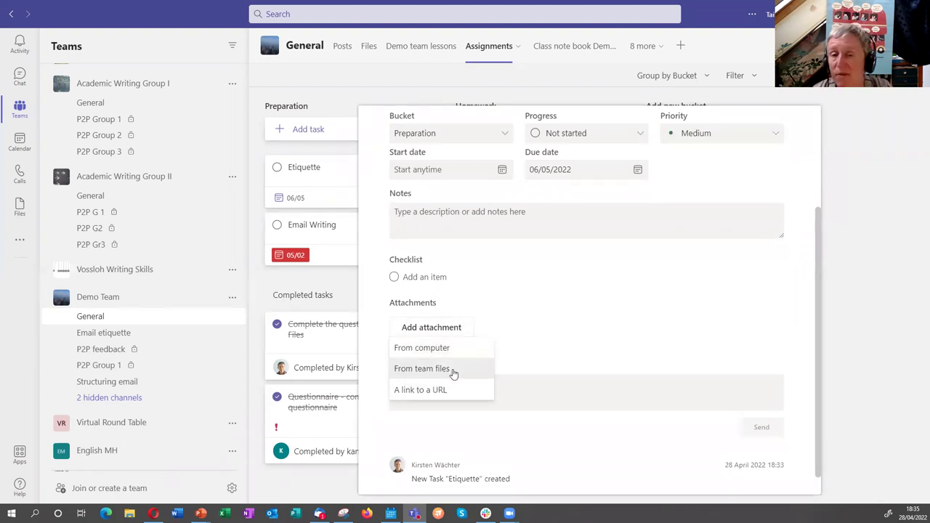
{"action": "left_click", "coordinate": [440, 352]}
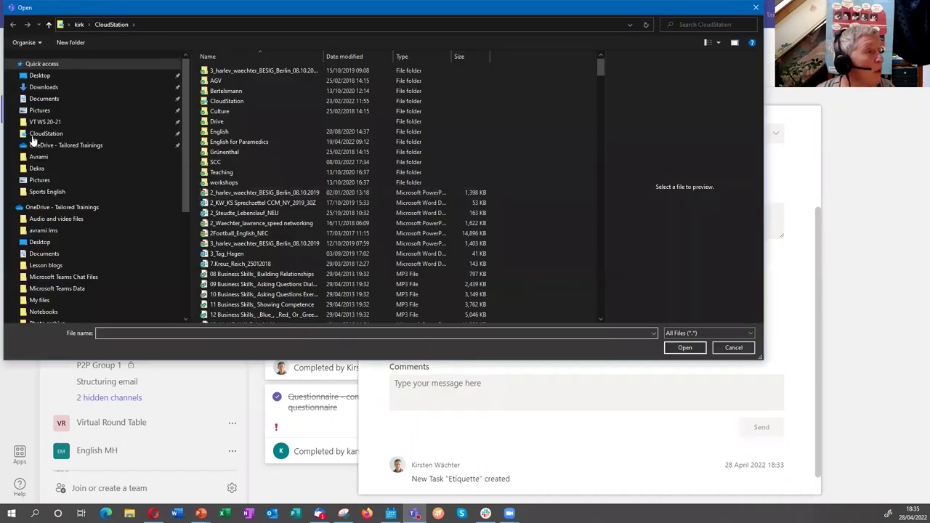
Attach the supply chain PDF from the Documents > Kurse > Avrami folder on OneDrive to the Etiquette task.
{"action": "left_click", "coordinate": [45, 99]}
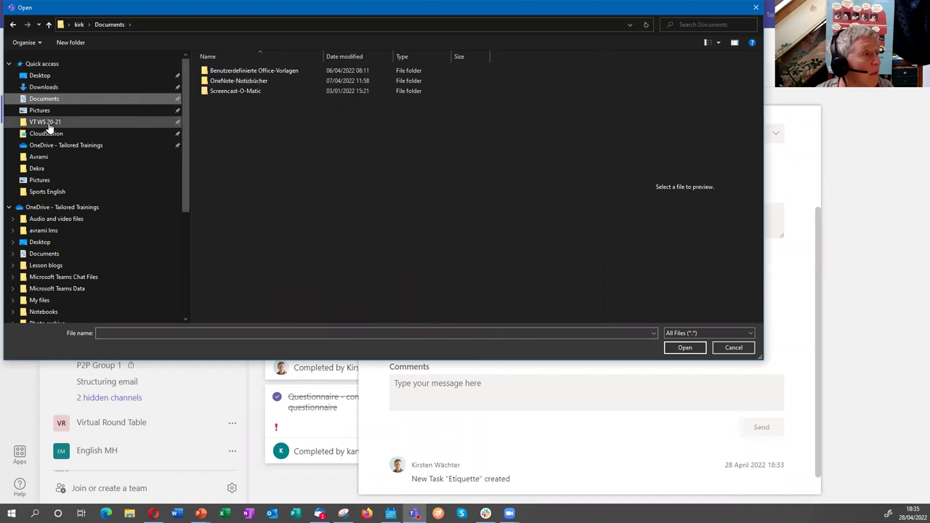
{"action": "left_click", "coordinate": [52, 256]}
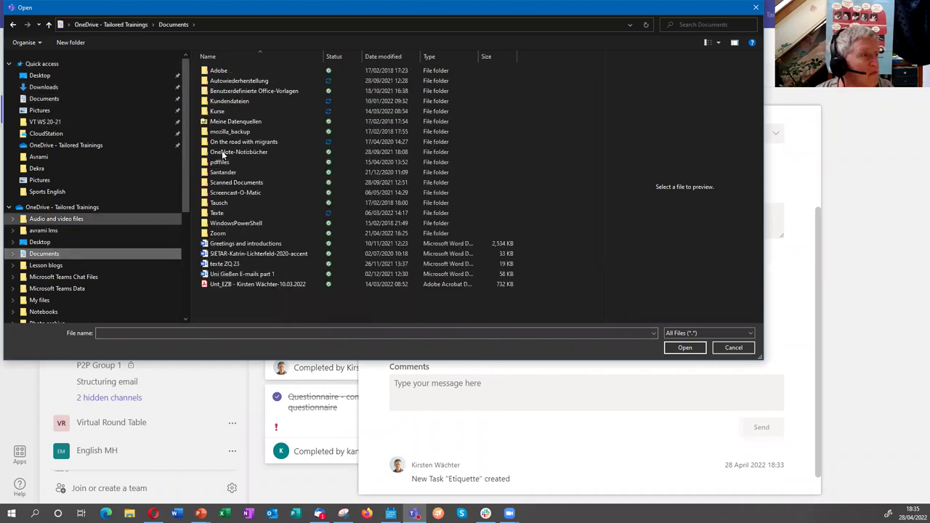
{"action": "double_click", "coordinate": [217, 112]}
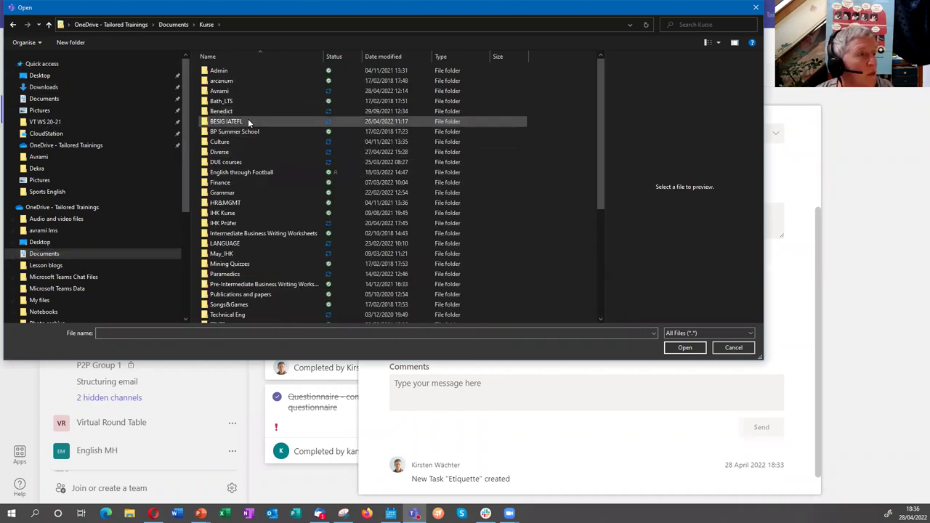
{"action": "left_click", "coordinate": [230, 93]}
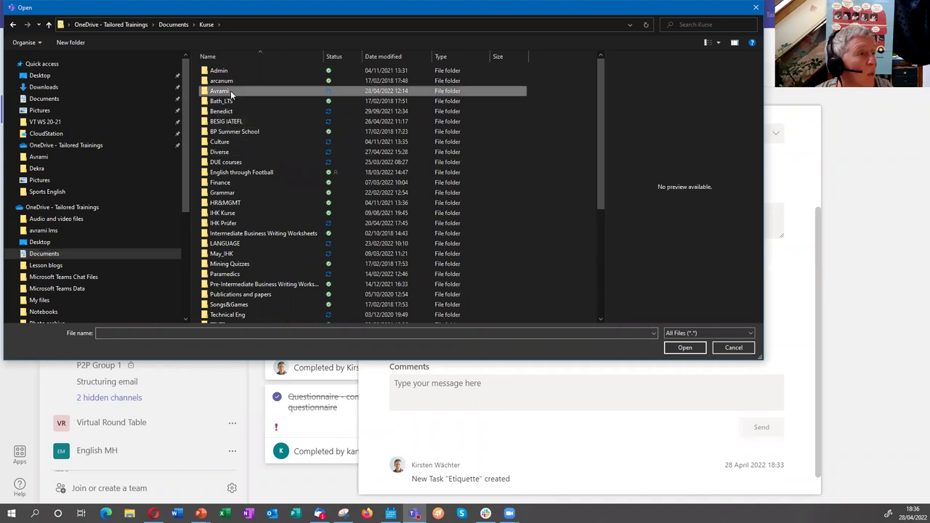
{"action": "double_click", "coordinate": [230, 93]}
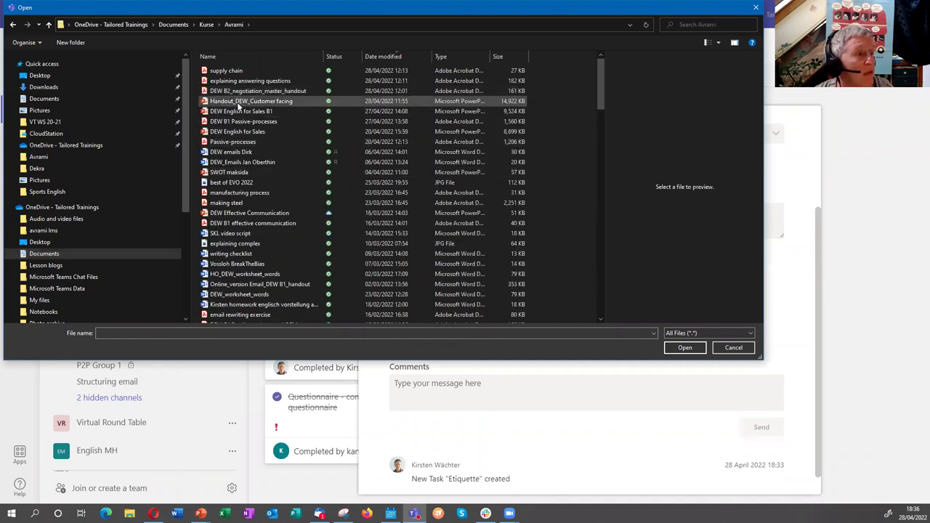
{"action": "left_click", "coordinate": [235, 73]}
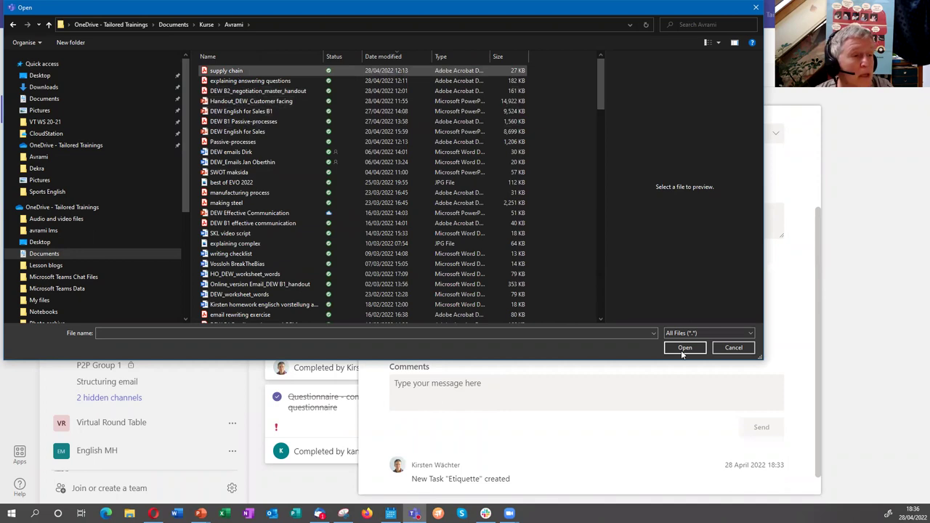
{"action": "left_click", "coordinate": [680, 351]}
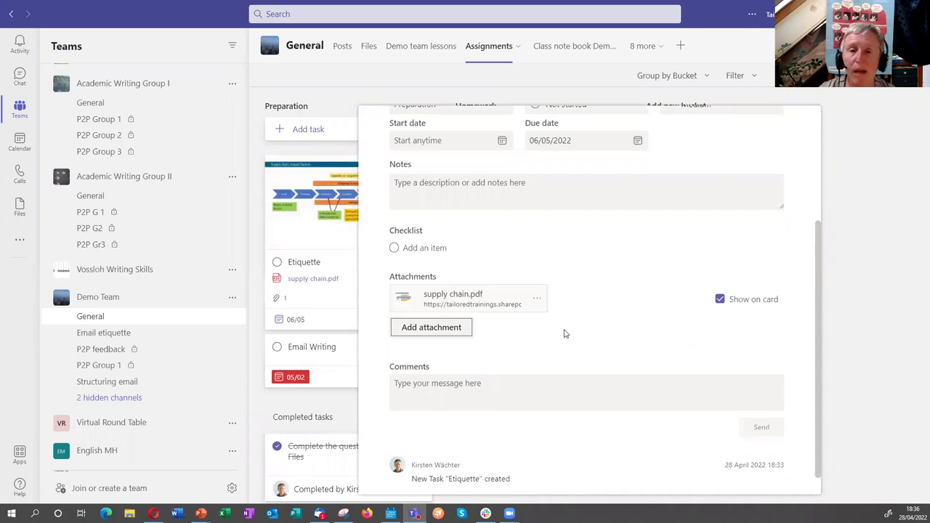
Check the Etiquette task's attachment options once more and close the task details.
{"action": "left_click", "coordinate": [439, 330]}
{"action": "left_click", "coordinate": [436, 328]}
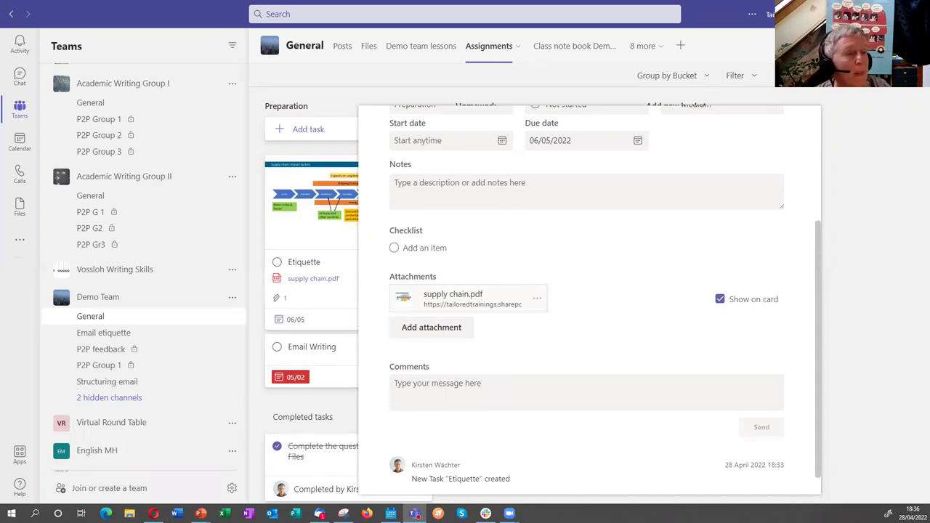
{"action": "scroll", "coordinate": [818, 342], "scroll_direction": "up", "scroll_amount": 3}
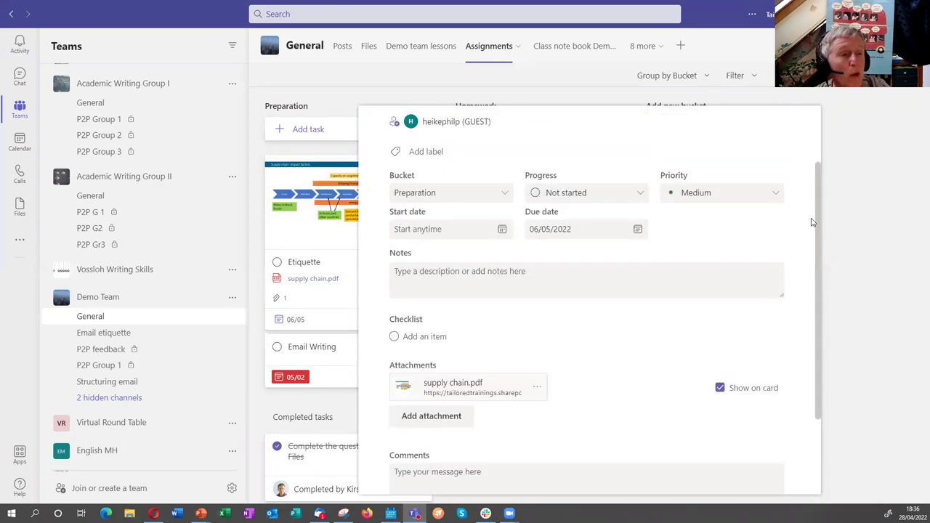
{"action": "left_click", "coordinate": [795, 128]}
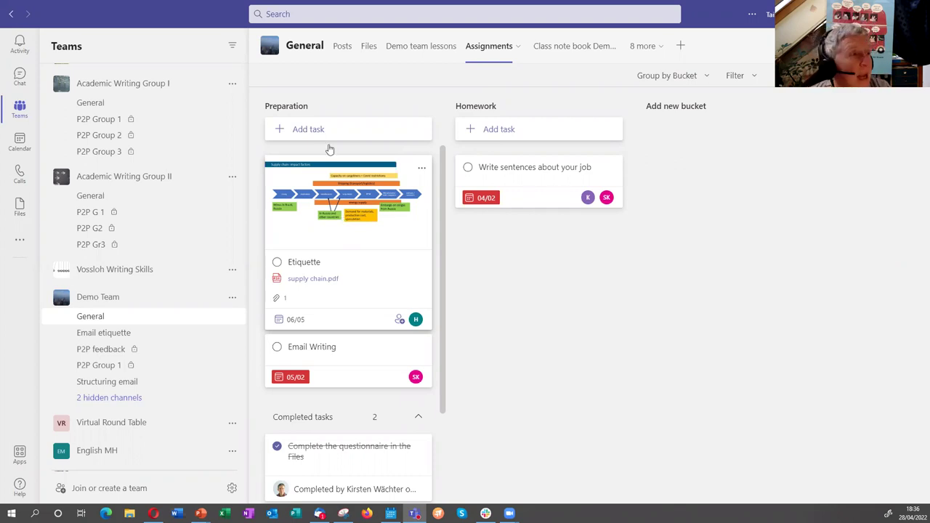
Open the Course documents folder among the files of Academic Writing Group II's General channel.
{"action": "left_click", "coordinate": [369, 46]}
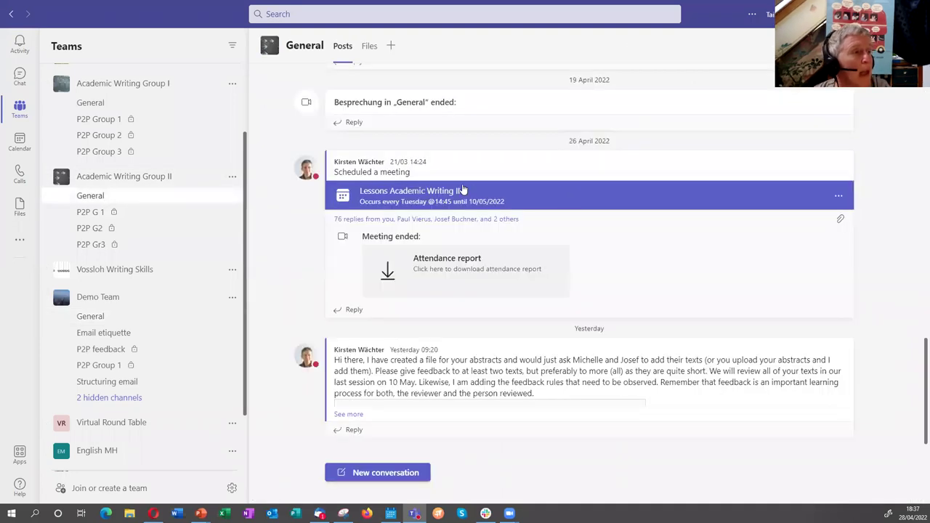
{"action": "left_click", "coordinate": [368, 45]}
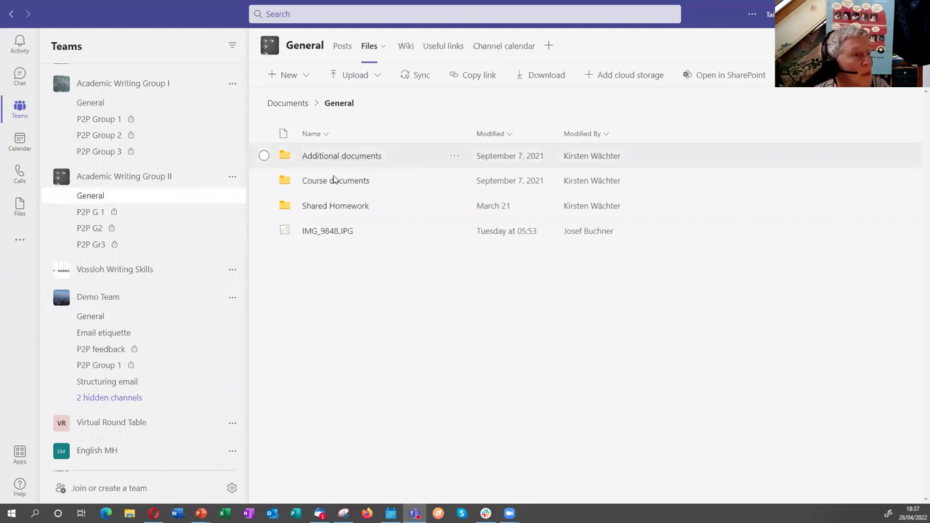
{"action": "left_click", "coordinate": [333, 181]}
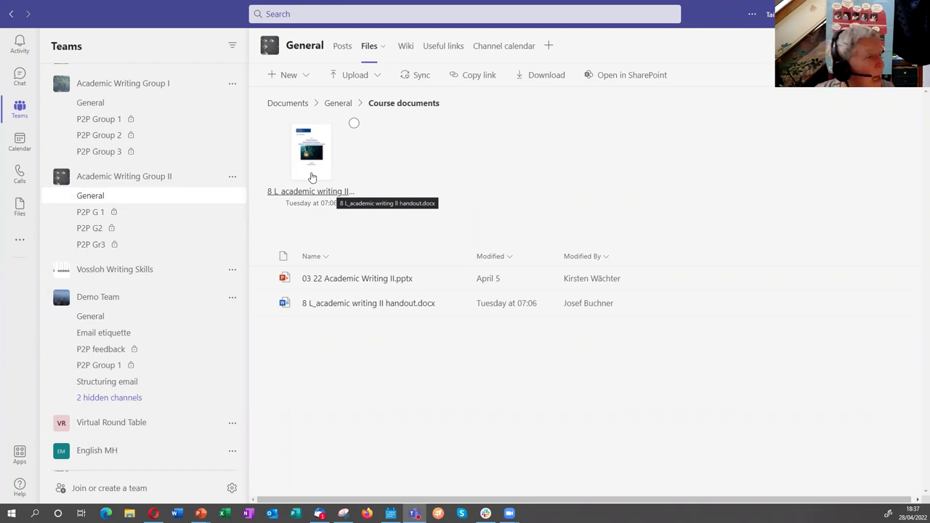
Search the app catalogue for "praise" and open the Praise app from its details page.
{"action": "left_click", "coordinate": [20, 454]}
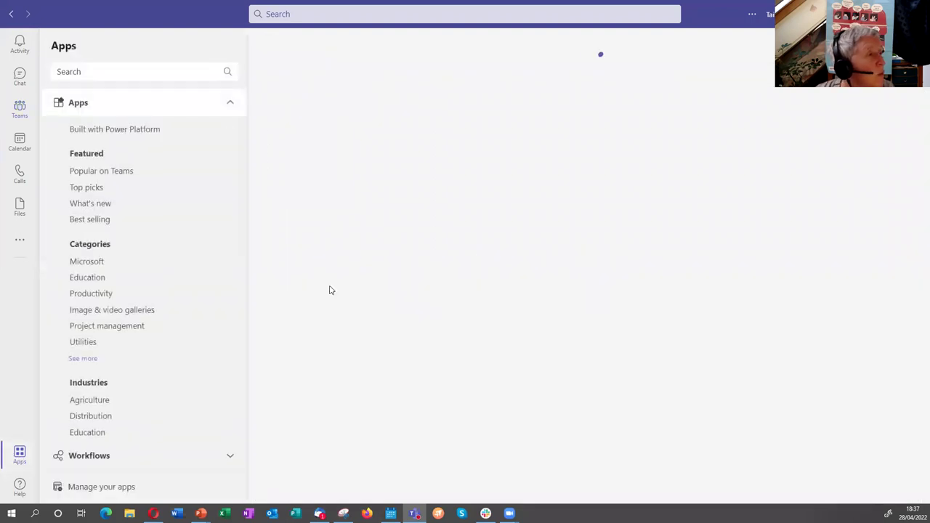
{"action": "left_click", "coordinate": [86, 72]}
{"action": "type", "text": "praise"}
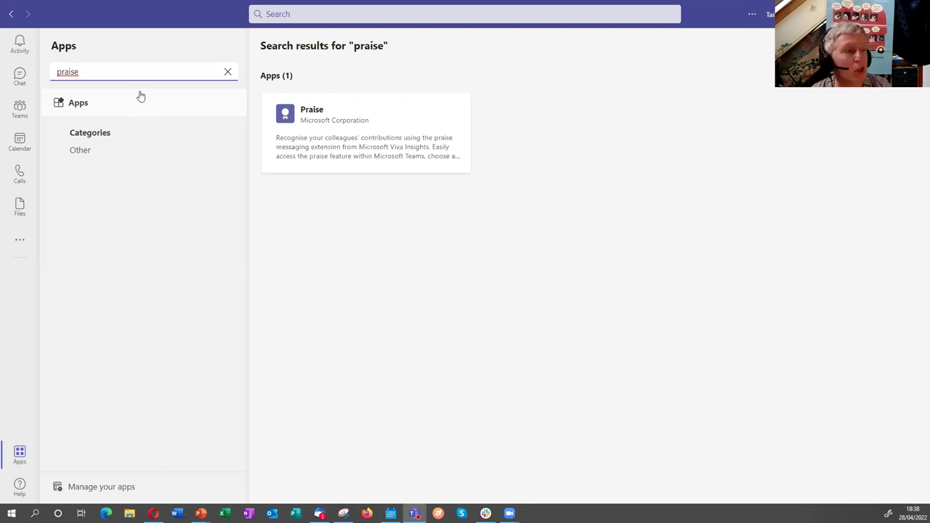
{"action": "left_click", "coordinate": [340, 120]}
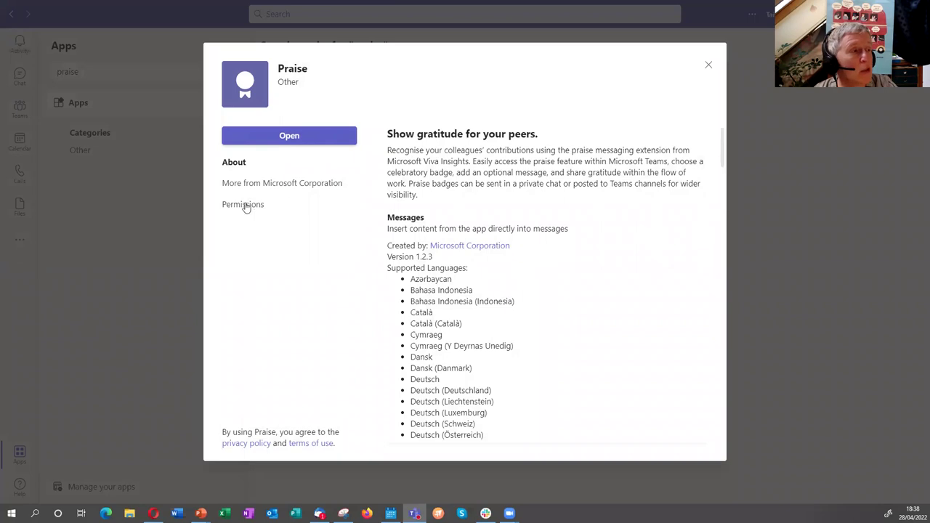
{"action": "left_click", "coordinate": [301, 143]}
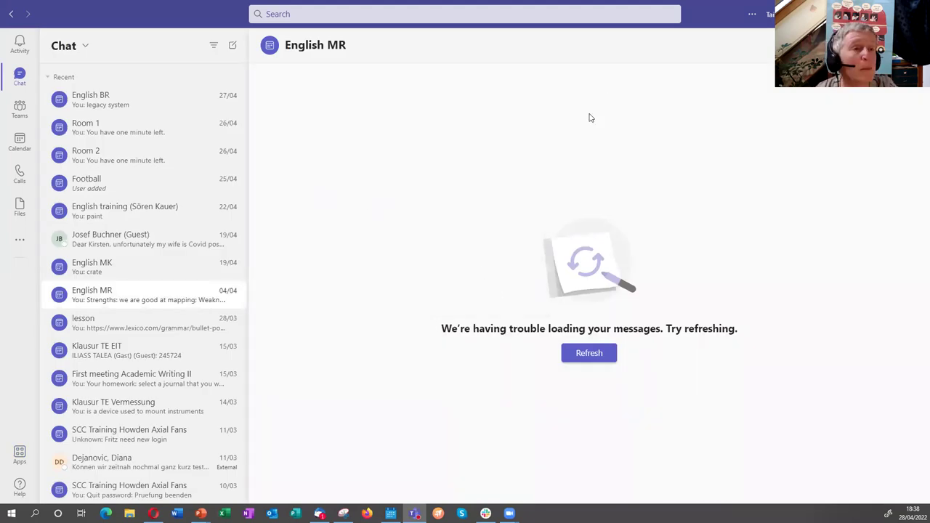
Return to the app catalogue and list the apps in the Microsoft category.
{"action": "left_click", "coordinate": [12, 15]}
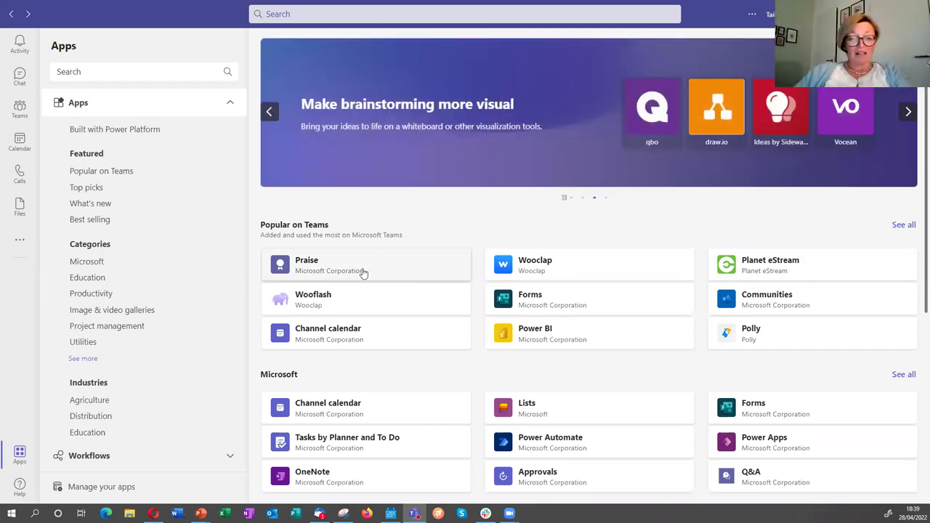
{"action": "left_click", "coordinate": [87, 263]}
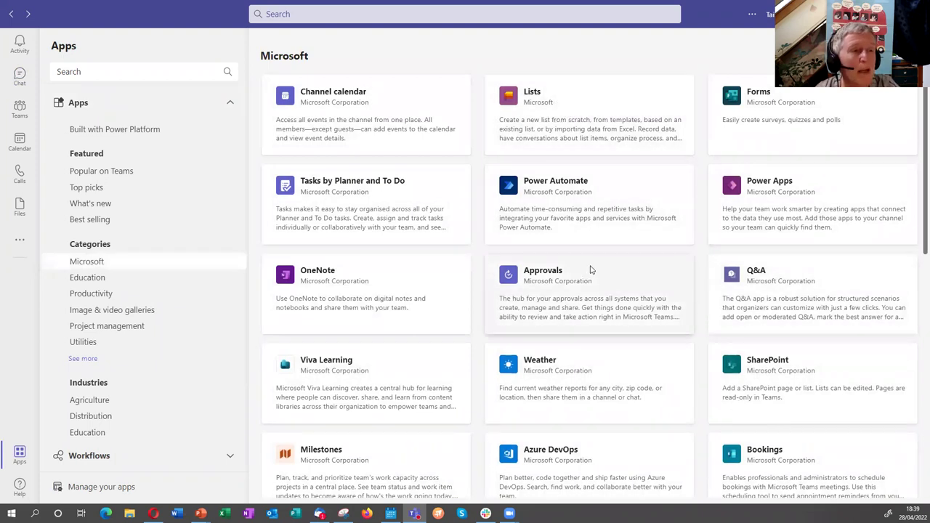
Browse the Microsoft category of the app catalogue down to its last entries and back up for apps suited to the course.
{"action": "scroll", "coordinate": [589, 271], "scroll_direction": "down", "scroll_amount": 2}
{"action": "scroll", "coordinate": [585, 277], "scroll_direction": "down", "scroll_amount": 6}
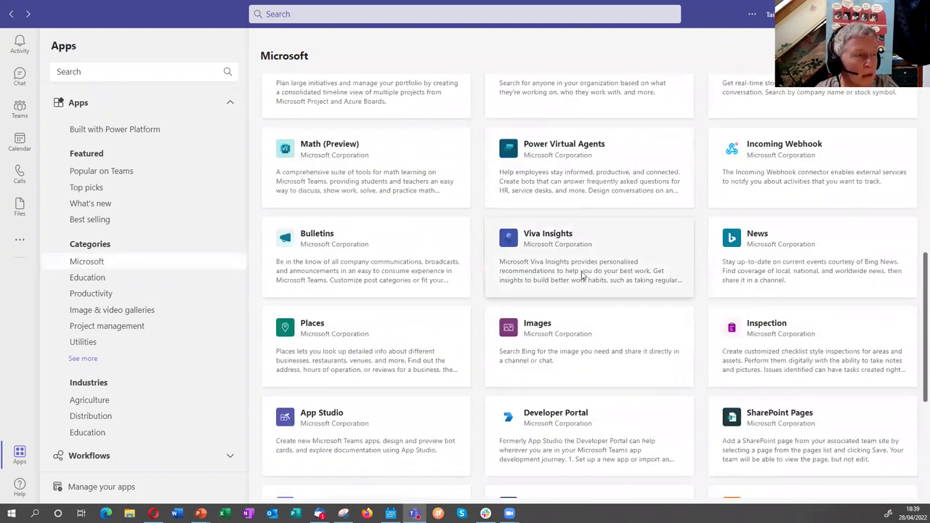
{"action": "scroll", "coordinate": [581, 276], "scroll_direction": "down", "scroll_amount": 2}
{"action": "scroll", "coordinate": [581, 277], "scroll_direction": "down", "scroll_amount": 2}
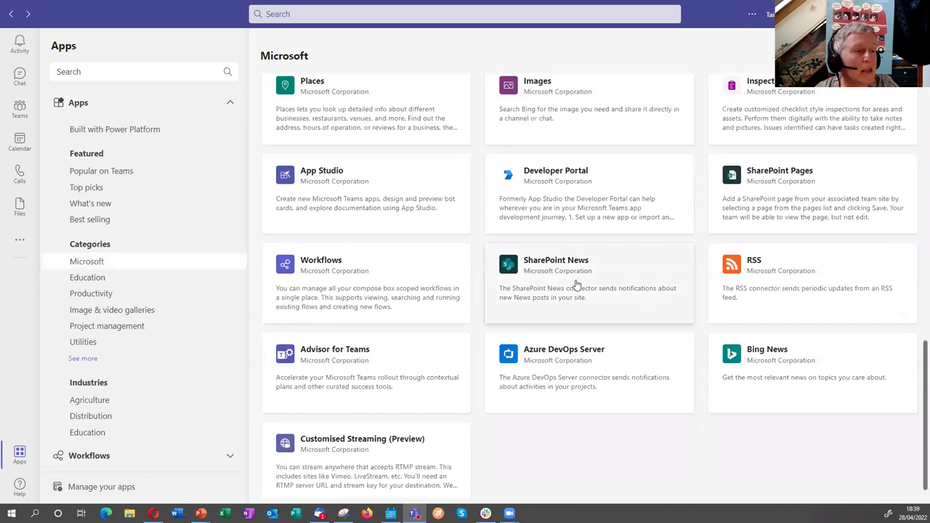
{"action": "scroll", "coordinate": [573, 289], "scroll_direction": "up", "scroll_amount": 6}
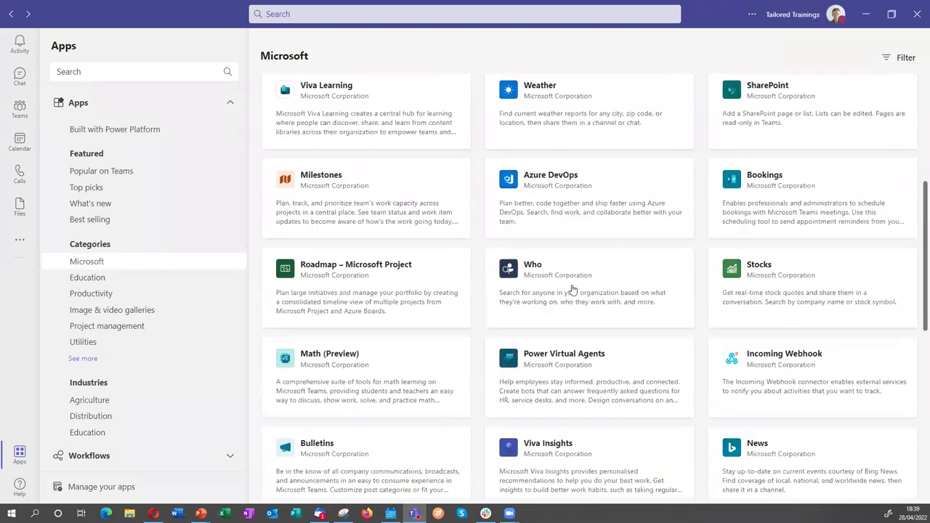
{"action": "scroll", "coordinate": [572, 288], "scroll_direction": "up", "scroll_amount": 3}
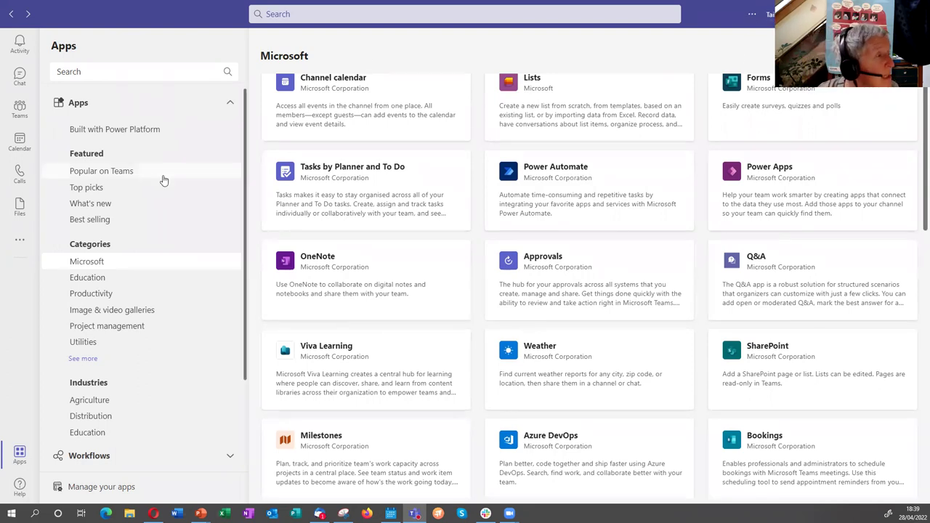
Return to the teams list and view the files in Academic Writing Group II's General channel.
{"action": "left_click", "coordinate": [20, 107]}
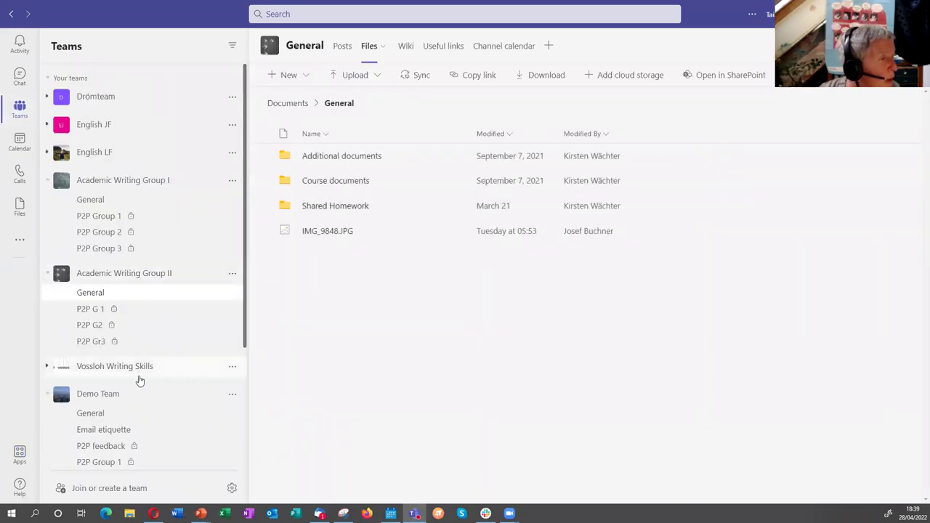
{"action": "scroll", "coordinate": [141, 376], "scroll_direction": "down", "scroll_amount": 2}
{"action": "scroll", "coordinate": [145, 371], "scroll_direction": "up", "scroll_amount": 2}
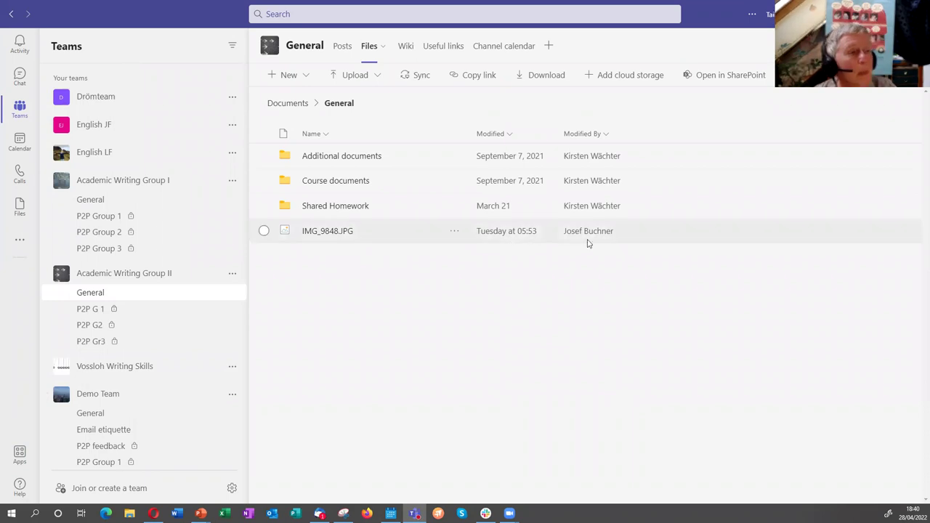
{"action": "mouse_move", "coordinate": [588, 234]}
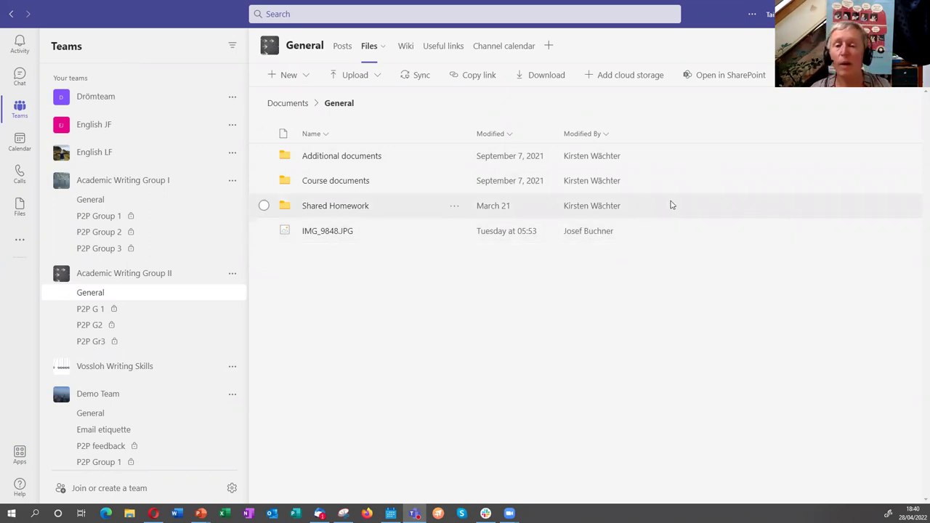
Open the activity feed and review the earlier Lessons Academic Writing II meeting conversation in the General channel's posts.
{"action": "left_click", "coordinate": [21, 77]}
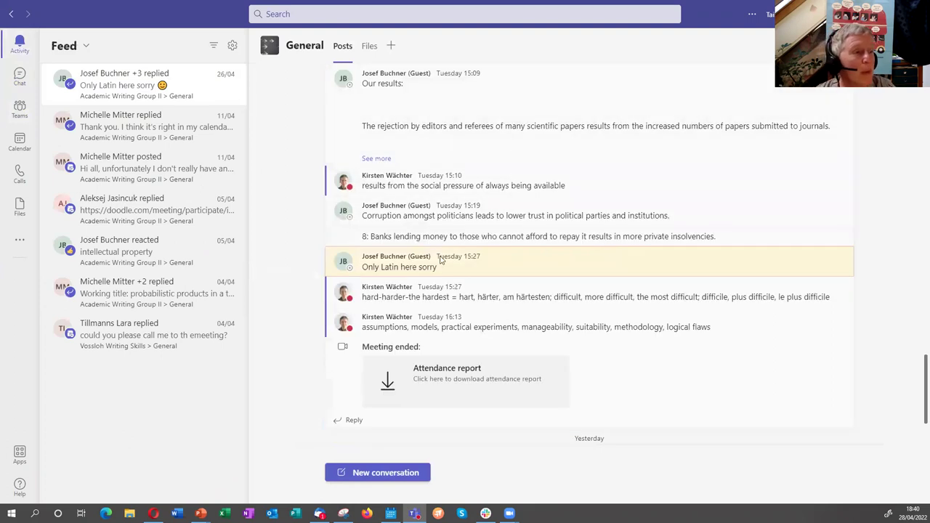
{"action": "scroll", "coordinate": [415, 195], "scroll_direction": "up", "scroll_amount": 1}
{"action": "scroll", "coordinate": [412, 206], "scroll_direction": "up", "scroll_amount": 5}
{"action": "scroll", "coordinate": [469, 258], "scroll_direction": "up", "scroll_amount": 2}
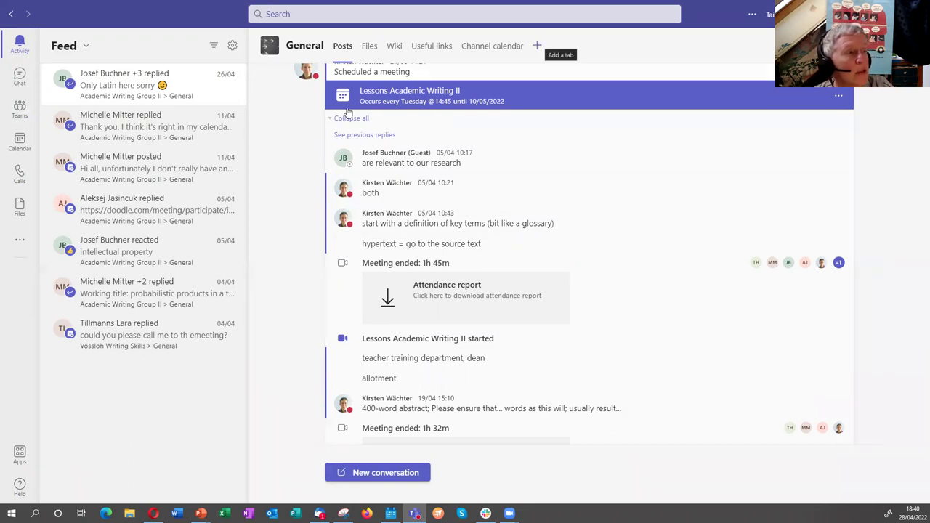
Open the wiki of Academic Writing Group II's General channel and read its Extra information page through to How to write Abstracts.
{"action": "left_click", "coordinate": [25, 119]}
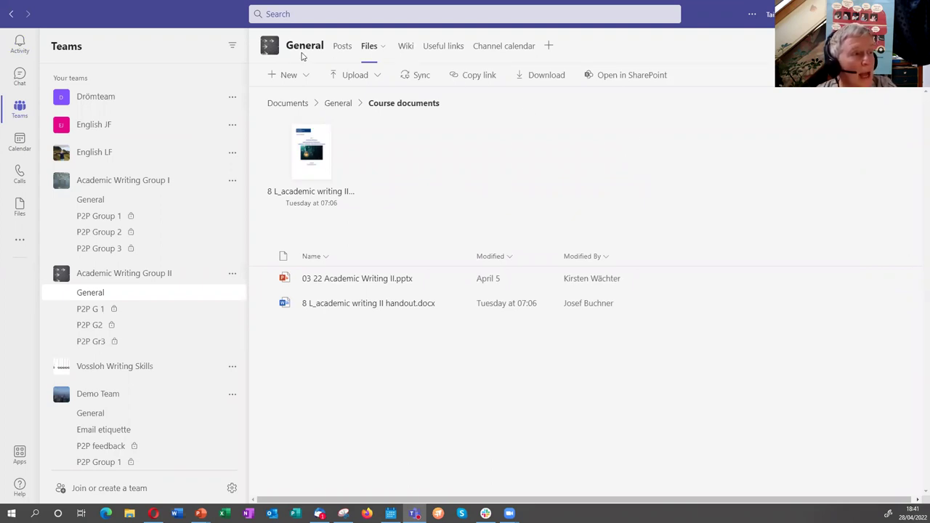
{"action": "left_click", "coordinate": [405, 51]}
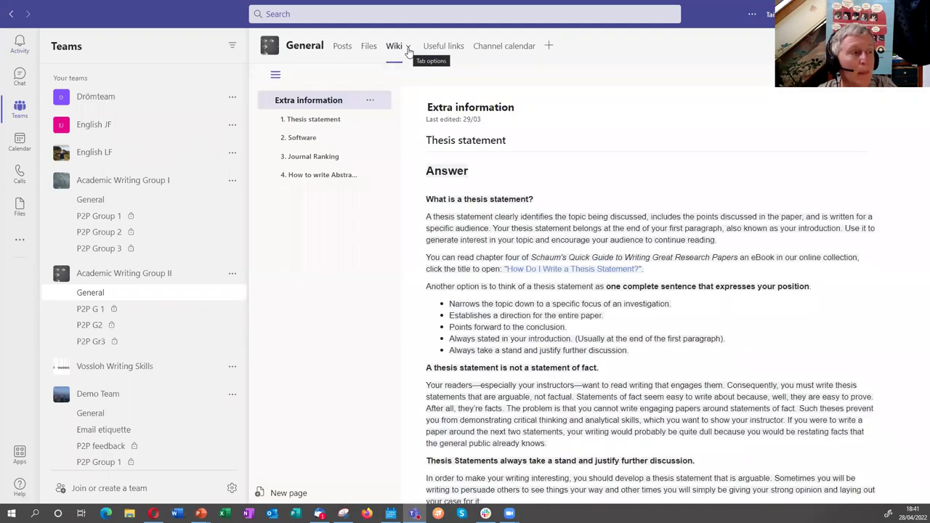
{"action": "left_click", "coordinate": [330, 121]}
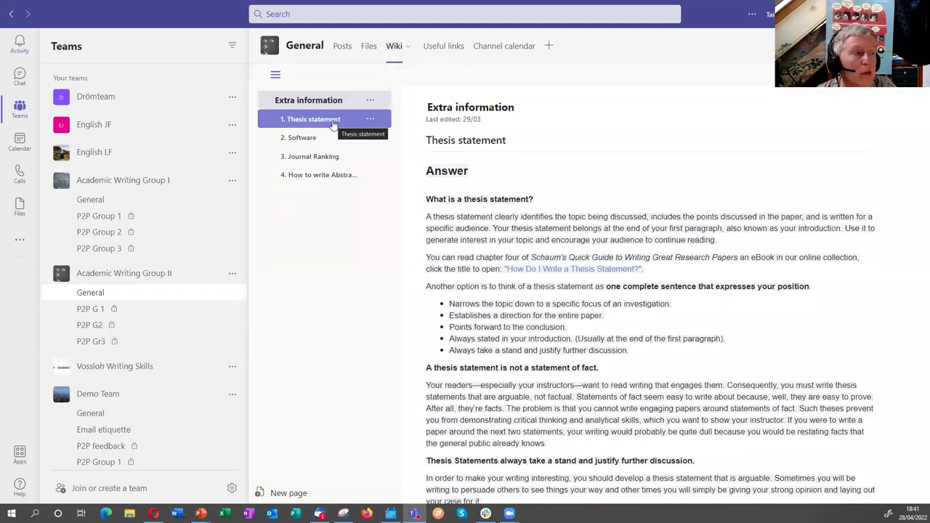
{"action": "left_click", "coordinate": [318, 138]}
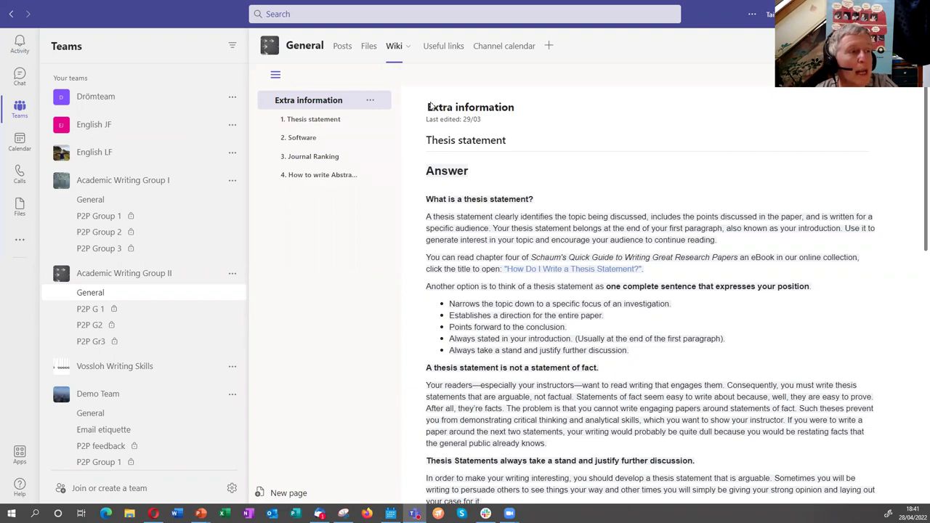
{"action": "scroll", "coordinate": [721, 249], "scroll_direction": "down", "scroll_amount": 1}
{"action": "scroll", "coordinate": [721, 249], "scroll_direction": "down", "scroll_amount": 8}
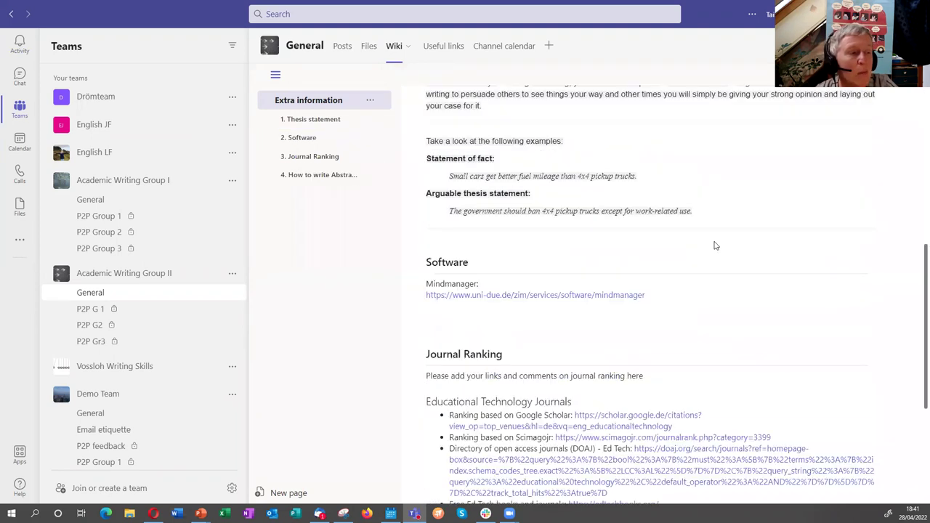
{"action": "scroll", "coordinate": [712, 246], "scroll_direction": "down", "scroll_amount": 2}
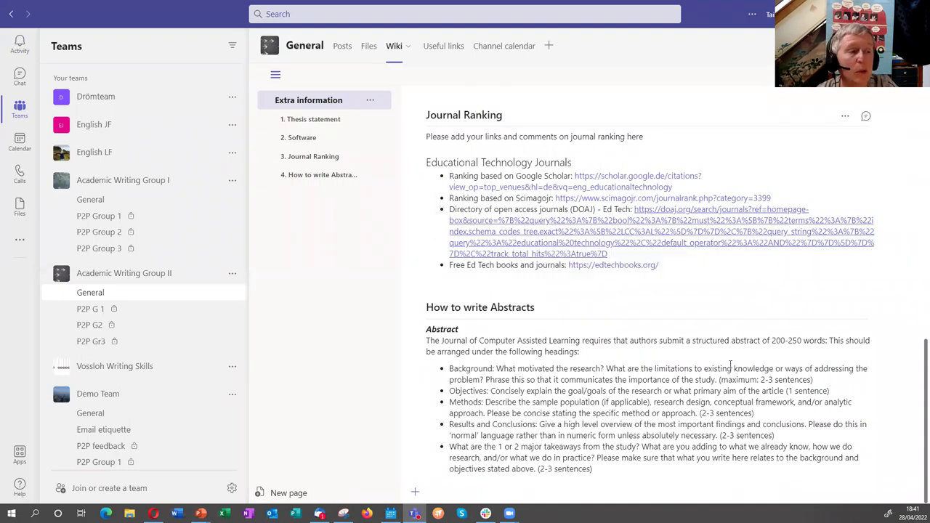
Open the Useful links page of Academic Writing Group II's General channel.
{"action": "left_click", "coordinate": [445, 47]}
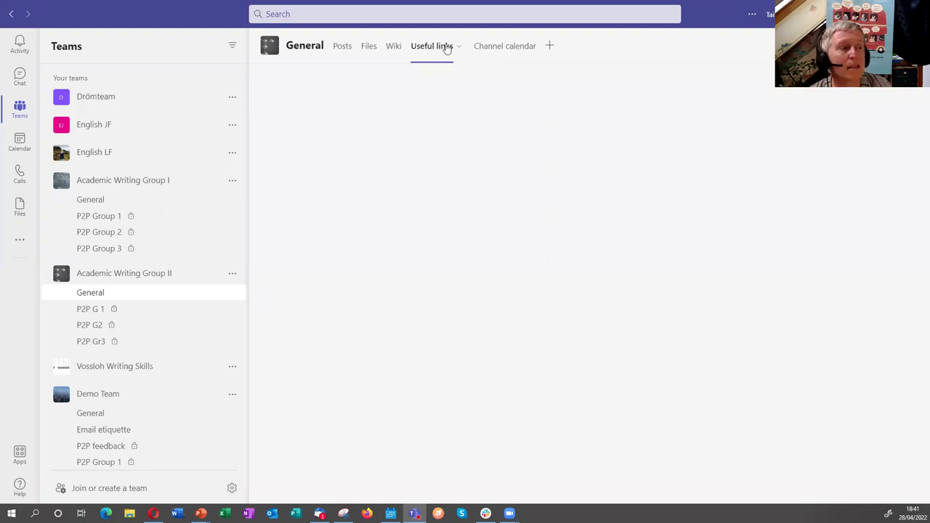